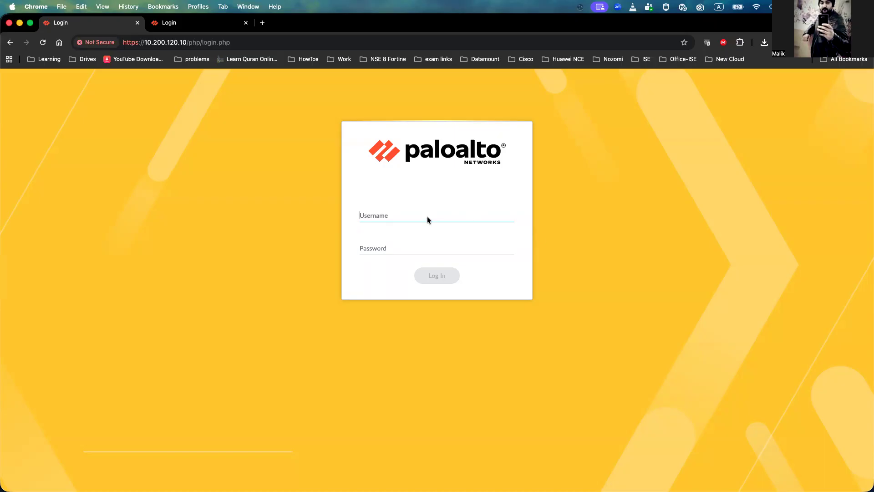
Step: Log in to the first firewall's web interface as admin with its password
type("admin")
key("Tab")
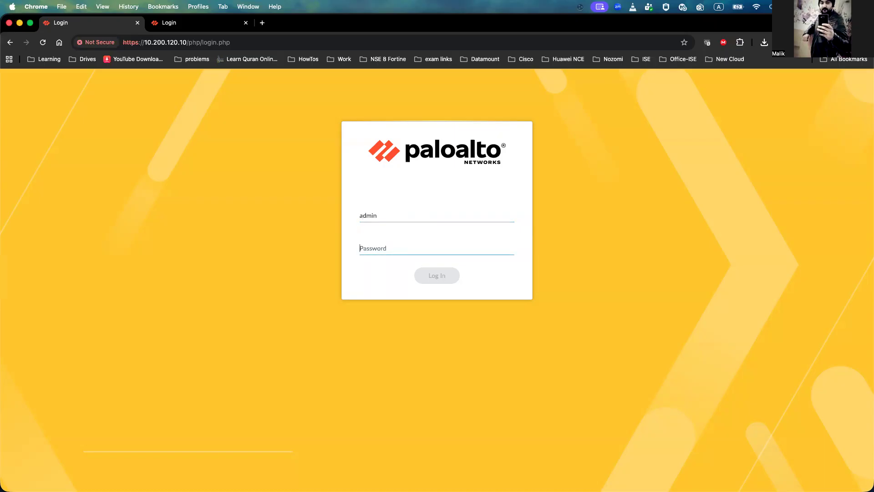
type("paloalto")
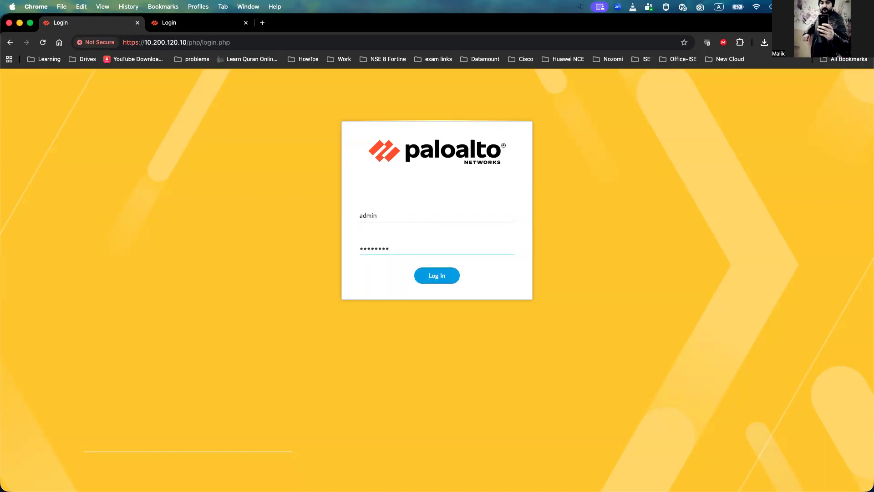
key("Return")
Step: Switch to the second tab and log in to the peer firewall as admin with its password
left_click(174, 23)
type("admin")
key("Tab")
type("paloalto12")
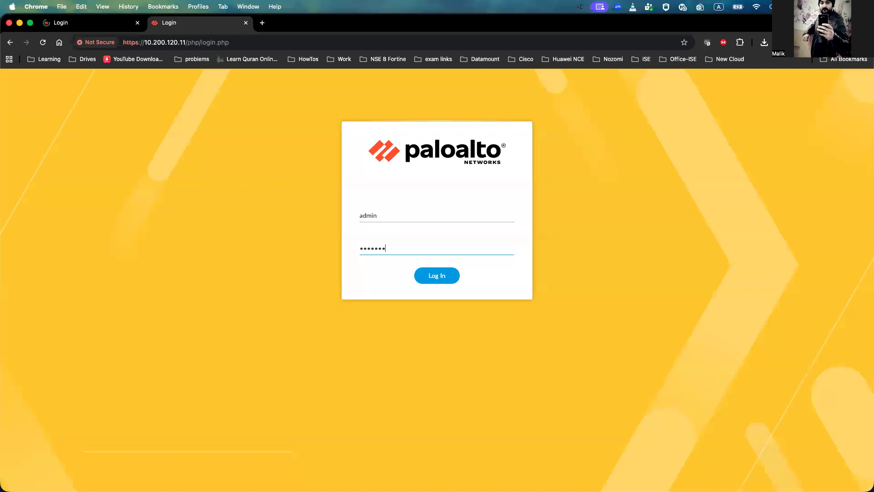
type("34")
key("Return")
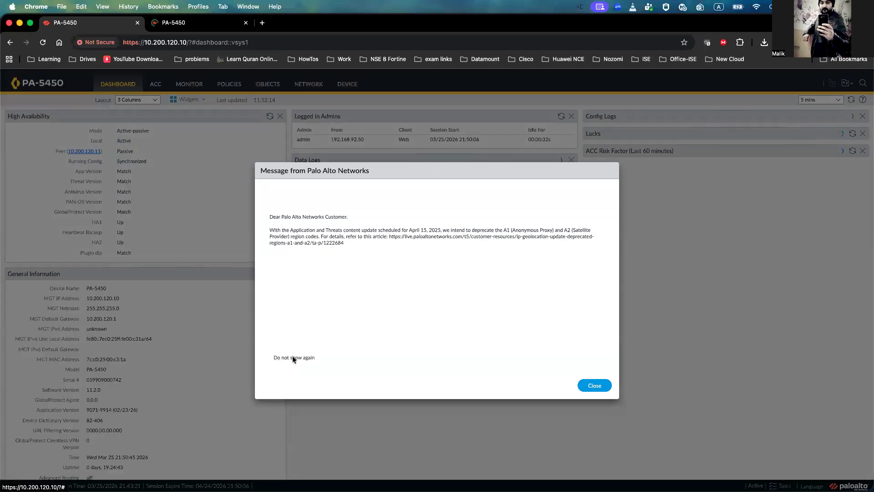
Step: Dismiss the notice and compare the high-availability status and software version on both firewalls' dashboards
left_click(607, 384)
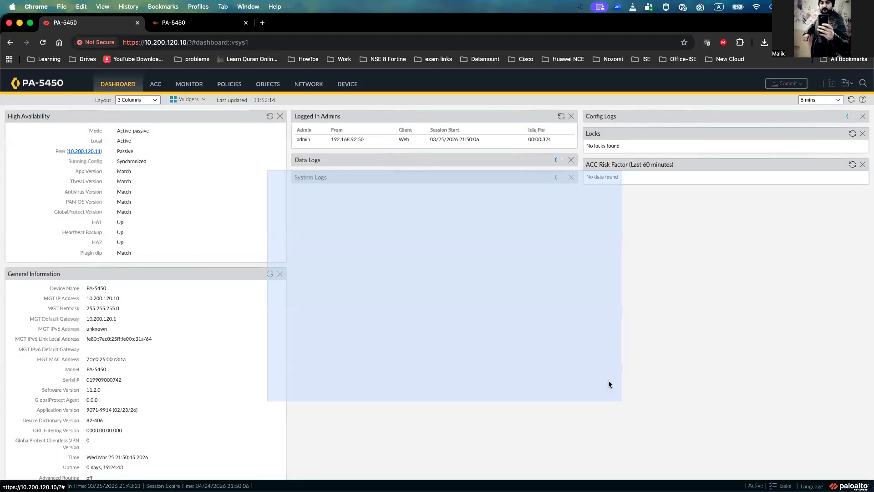
left_click(187, 24)
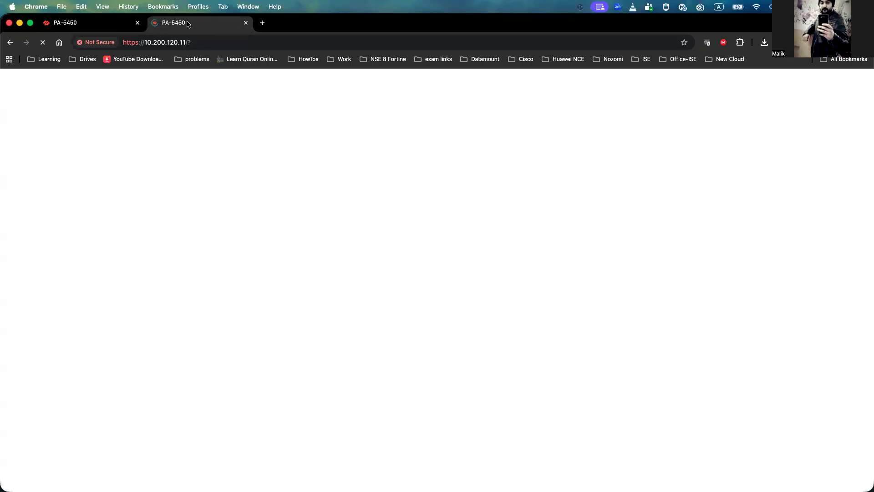
left_click(94, 23)
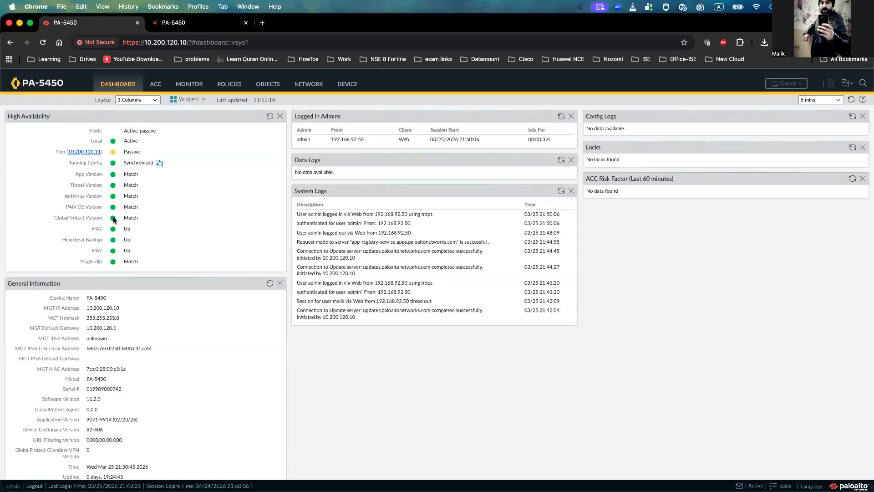
scroll(105, 199, "down", 3)
double_click(94, 286)
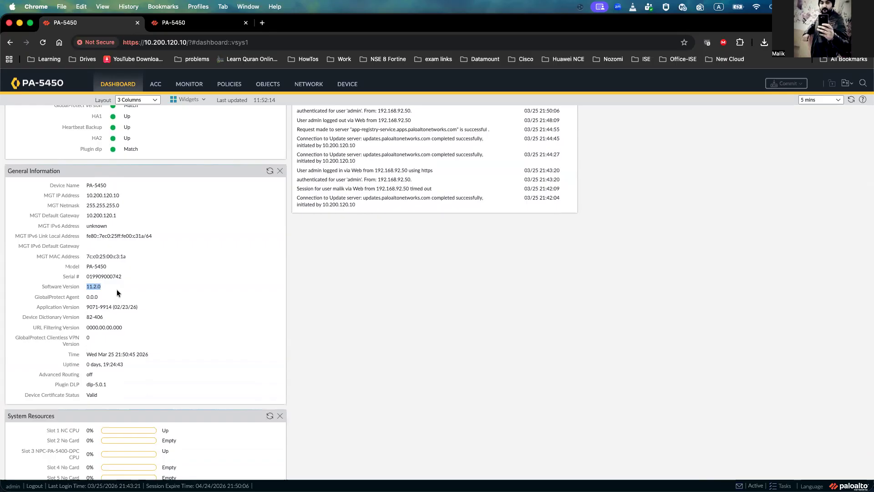
scroll(116, 289, "up", 5)
key("ctrl+Tab")
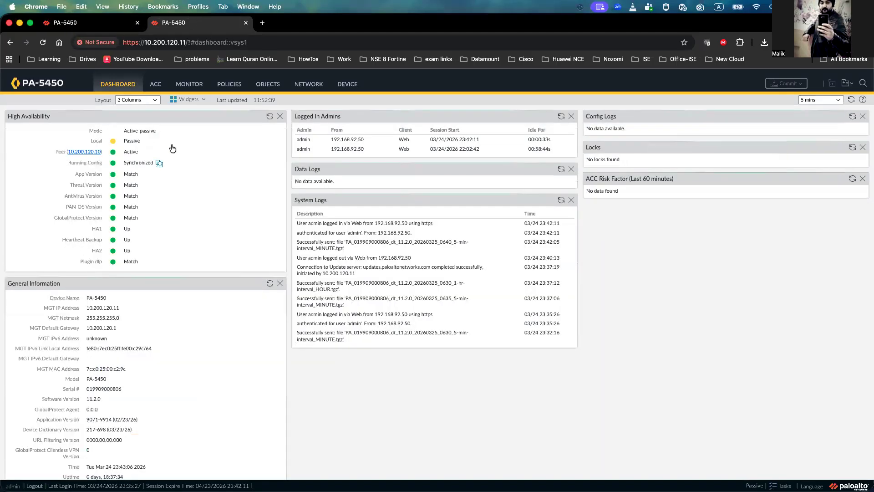
double_click(137, 142)
key("ctrl+Tab")
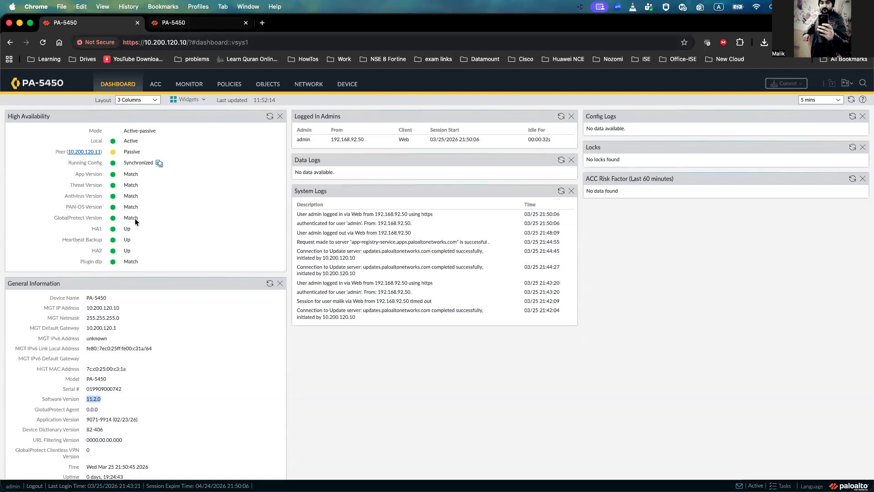
scroll(135, 223, "down", 1)
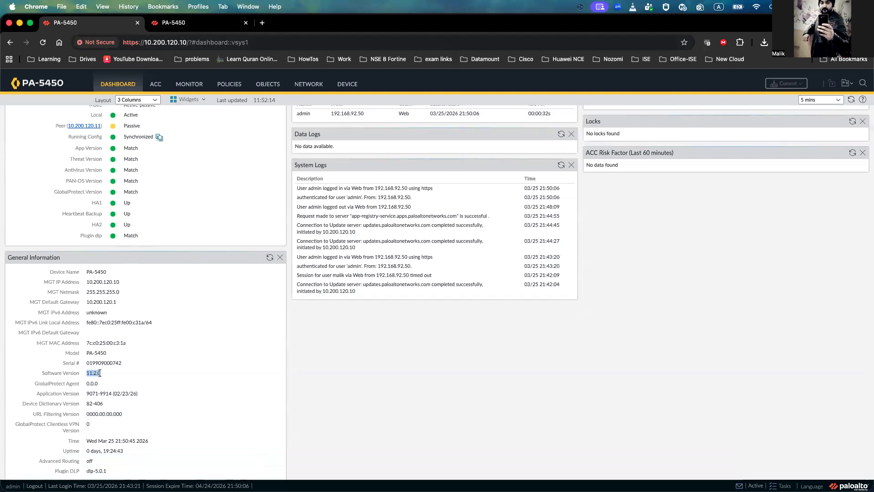
left_click(179, 27)
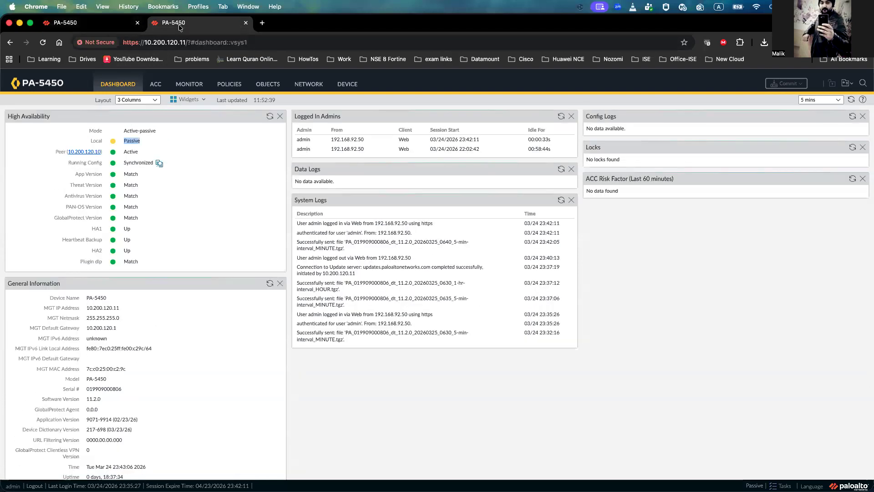
left_click(118, 25)
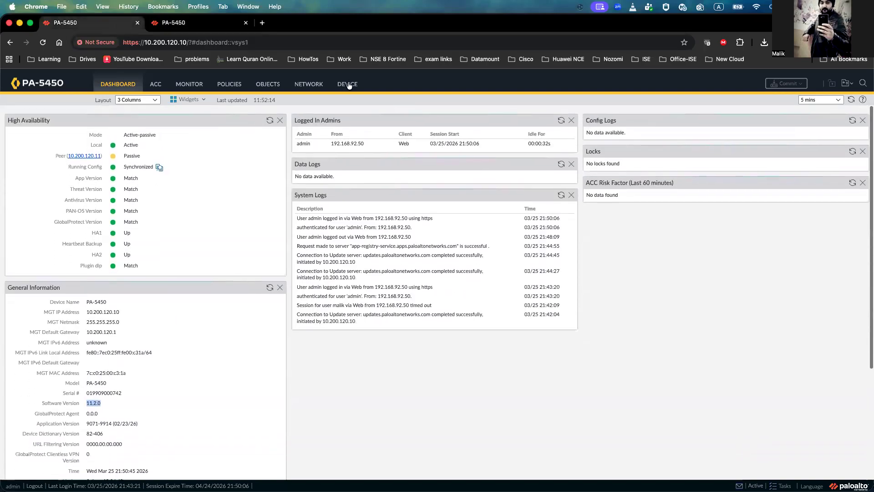
Step: Save a named configuration snapshot called Pre_Upgrade on the active firewall
left_click(347, 84)
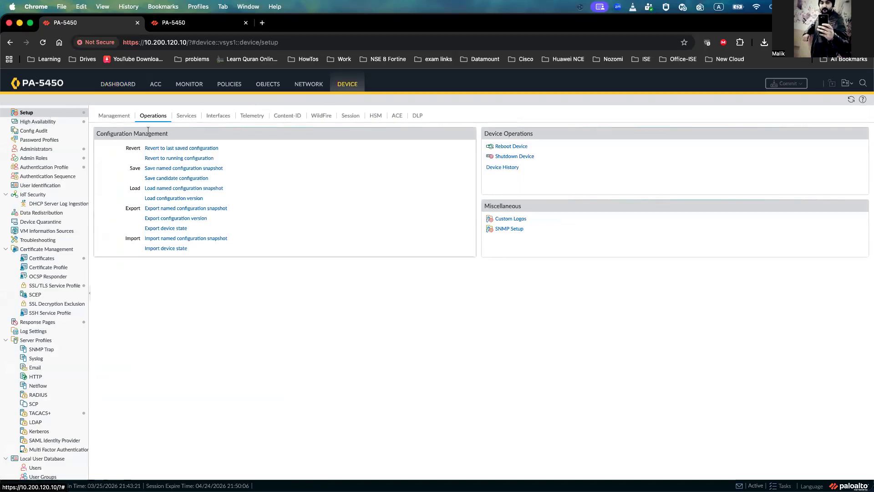
left_click(186, 168)
left_click(341, 273)
type("Pre_Upgrade")
left_click(545, 297)
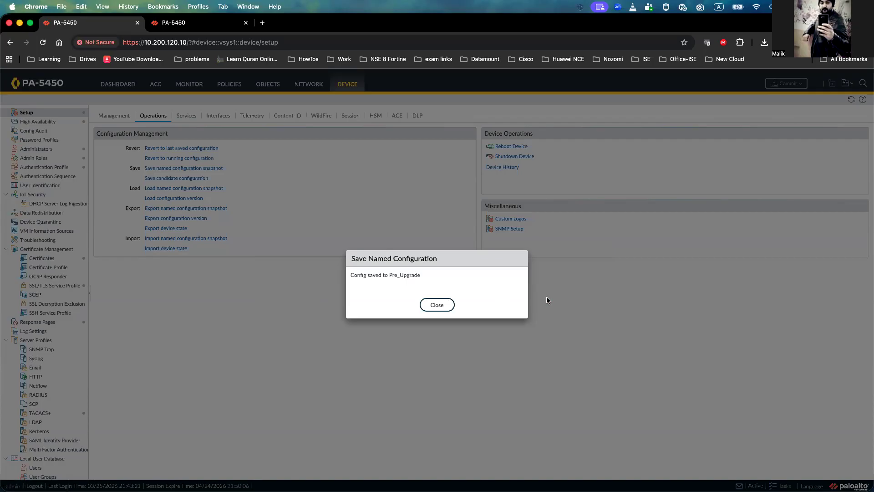
left_click(436, 304)
Step: Export the Pre_Upgrade named configuration snapshot to the computer
left_click(204, 209)
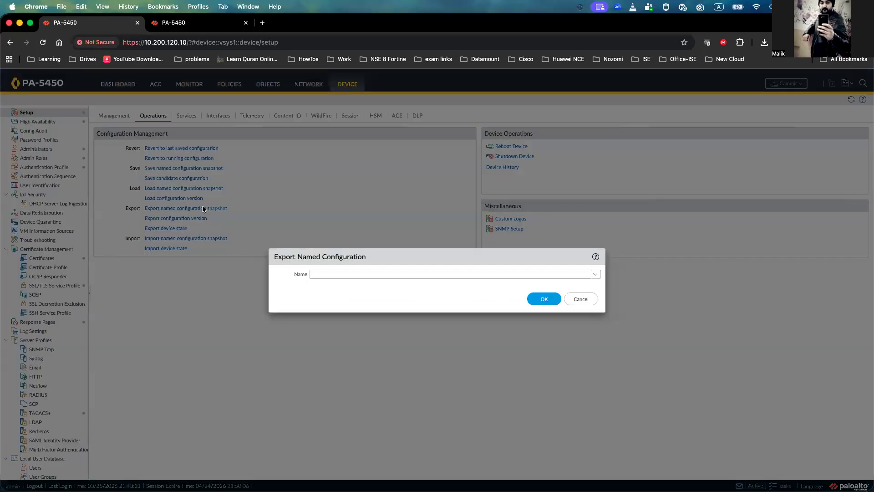
left_click(558, 274)
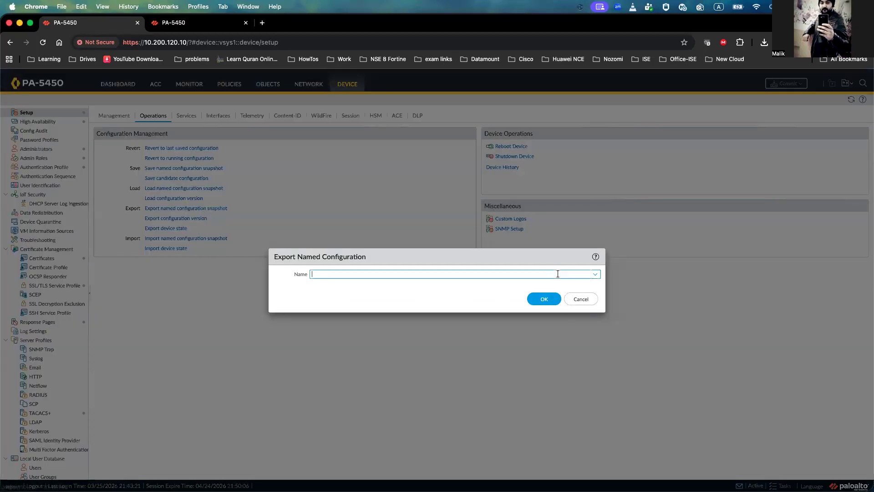
left_click(596, 274)
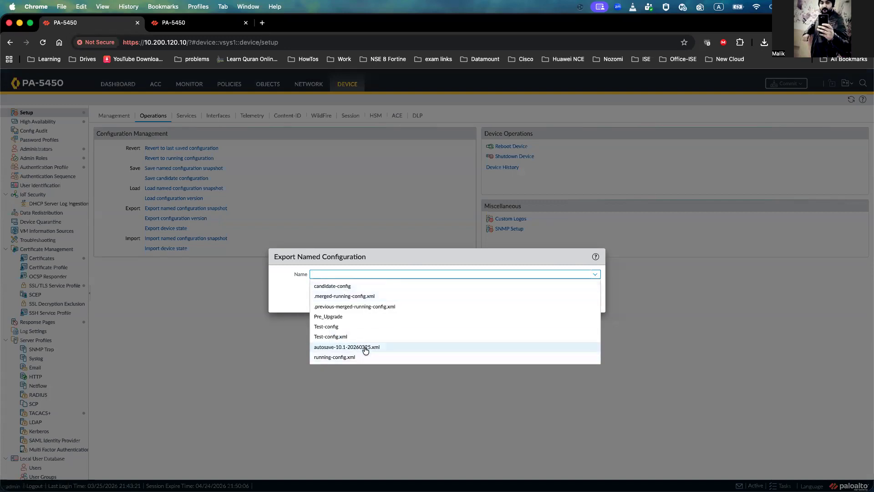
left_click(344, 316)
left_click(544, 297)
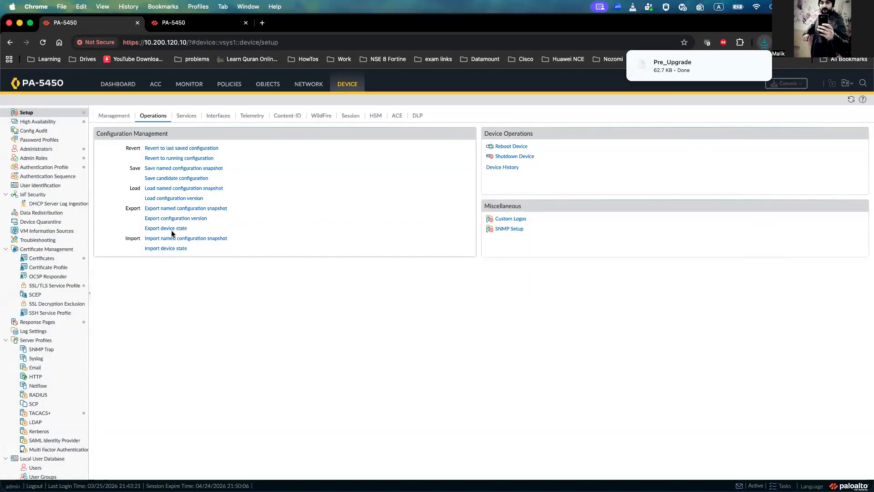
Step: Export the device state and open the Software page listing available PAN-OS versions
left_click(172, 230)
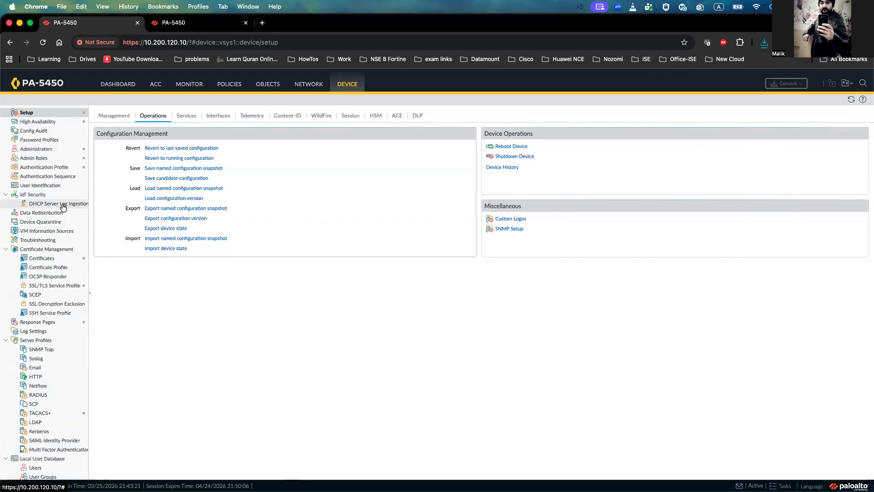
scroll(61, 203, "down", 5)
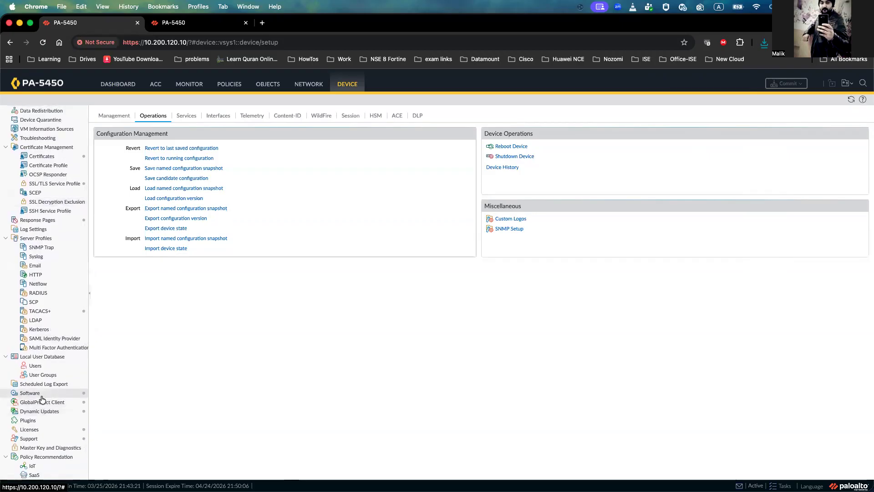
left_click(44, 415)
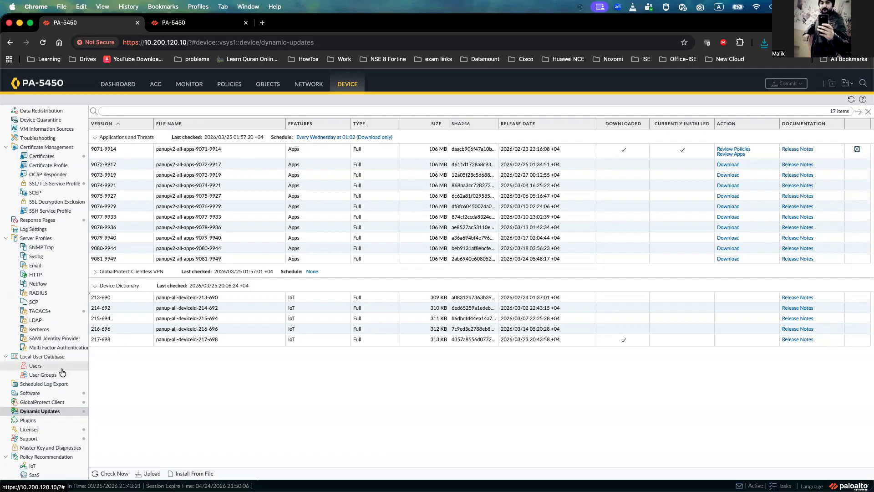
left_click(42, 392)
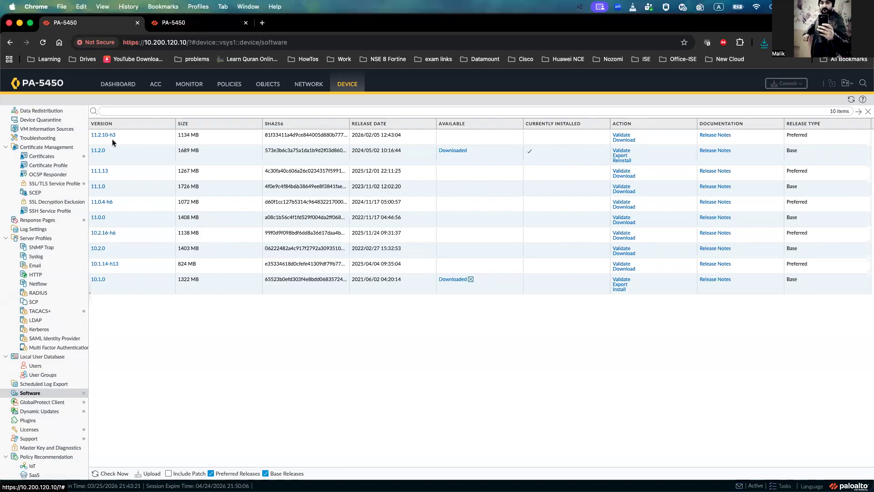
Step: Download PAN-OS 11.2.10-h3 with Sync to HA Peer enabled
left_click(624, 140)
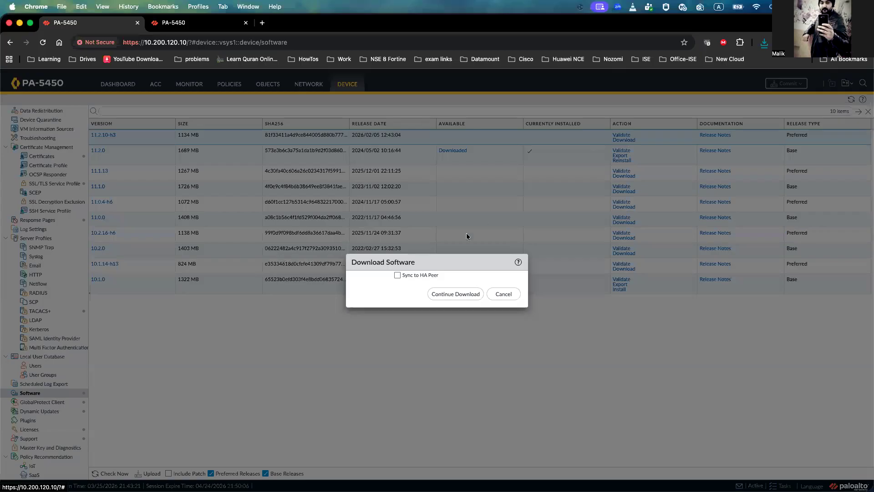
left_click(398, 276)
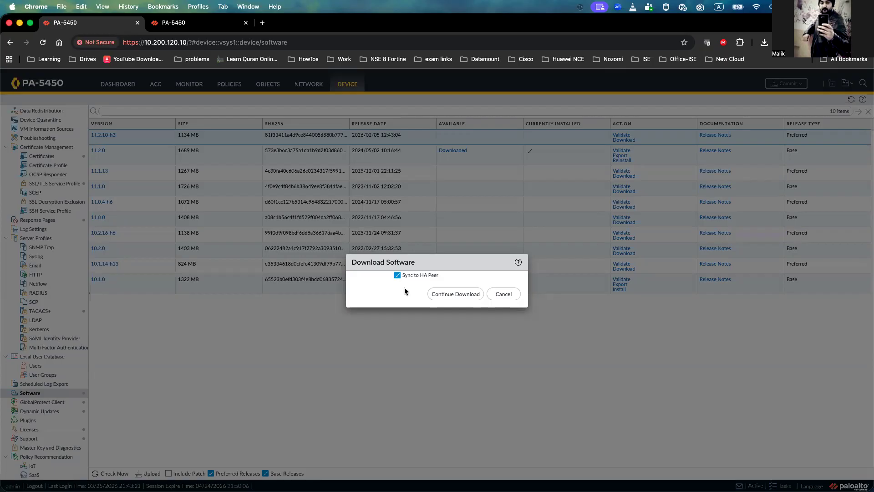
left_click(450, 294)
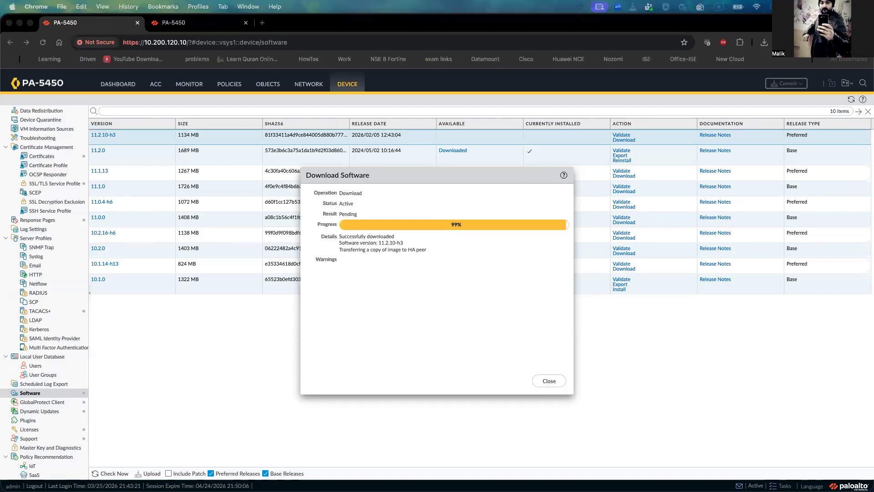
left_click(406, 322)
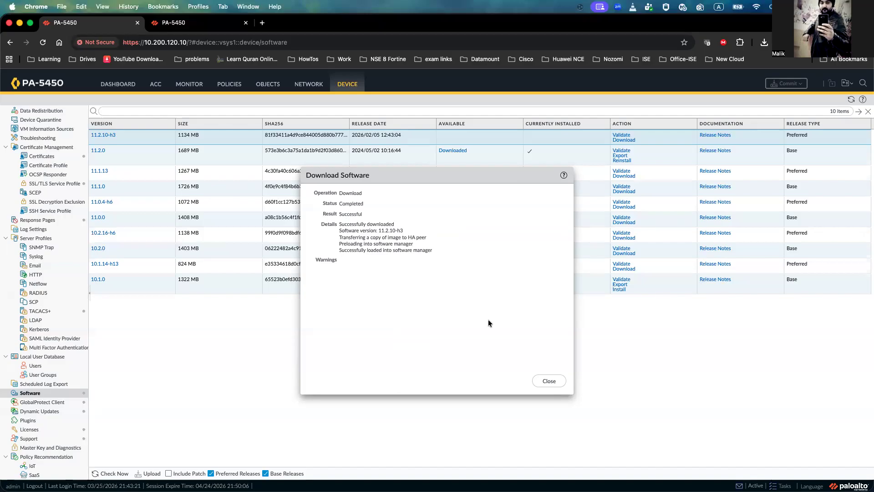
left_click(547, 379)
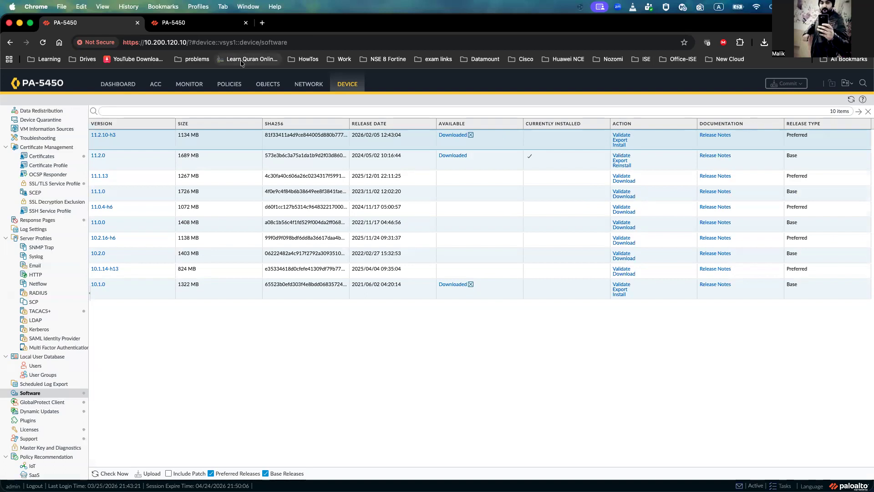
Step: Check the Software page on the peer firewall for the downloaded 11.2.10-h3 image
left_click(212, 27)
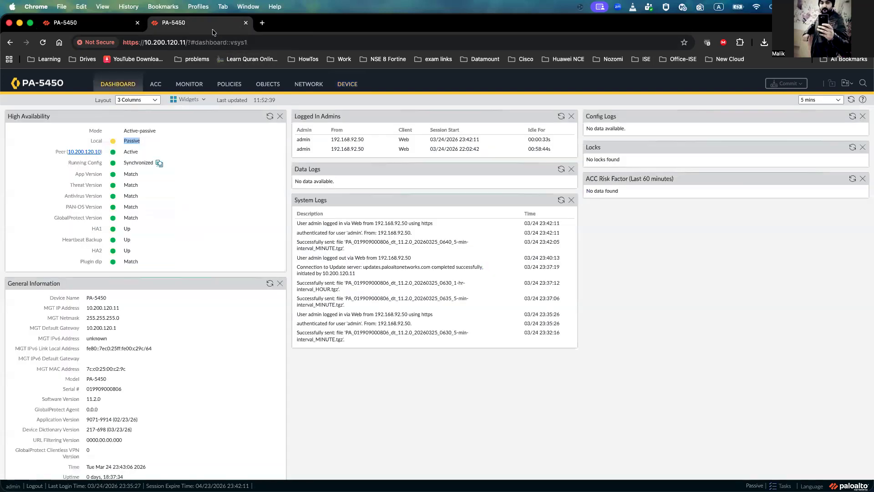
left_click(355, 85)
scroll(15, 287, "down", 3)
scroll(15, 287, "down", 2)
left_click(48, 393)
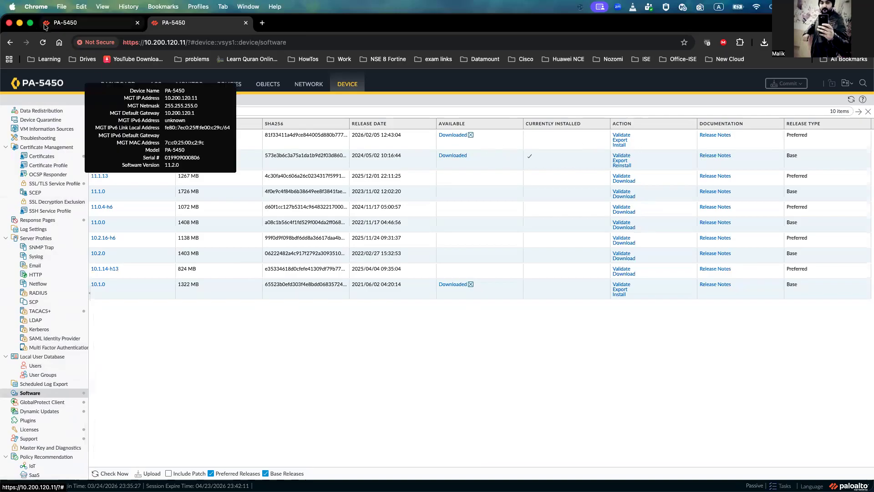
Step: On the active firewall, open the High Availability settings and disable Config Sync in the HA setup
left_click(61, 22)
scroll(48, 311, "up", 5)
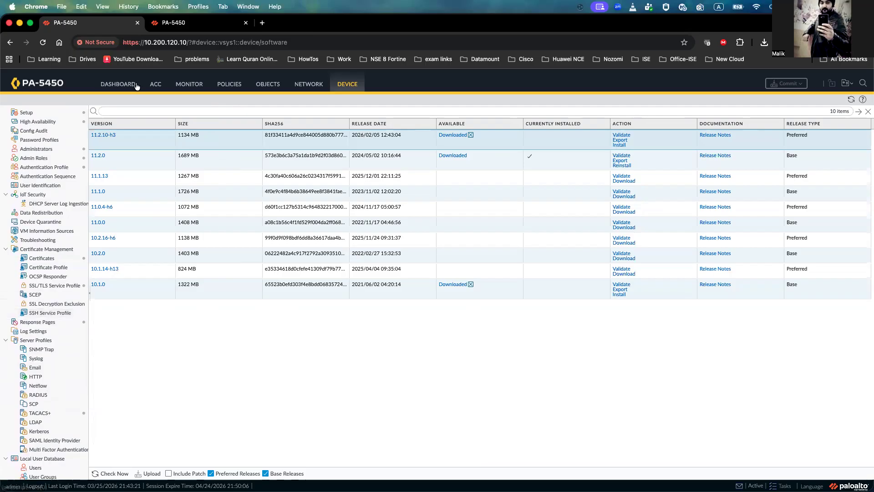
left_click(174, 24)
left_click(109, 27)
left_click(179, 26)
left_click(112, 21)
left_click(38, 121)
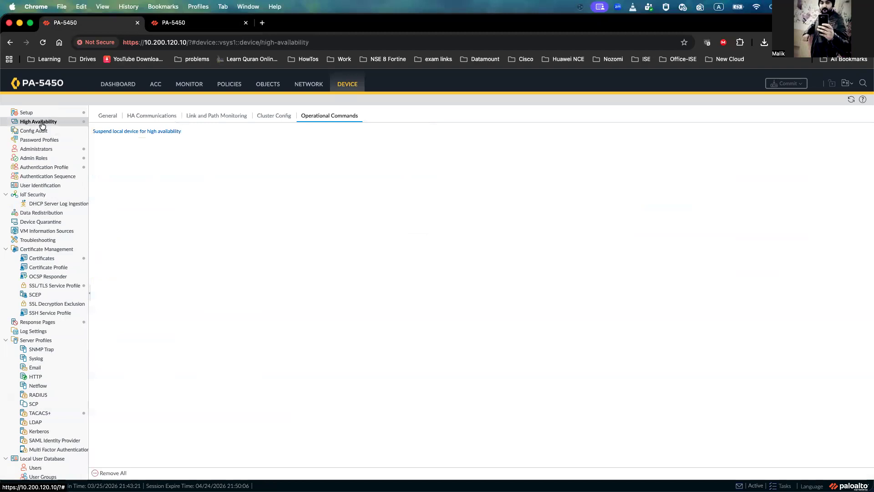
left_click(107, 116)
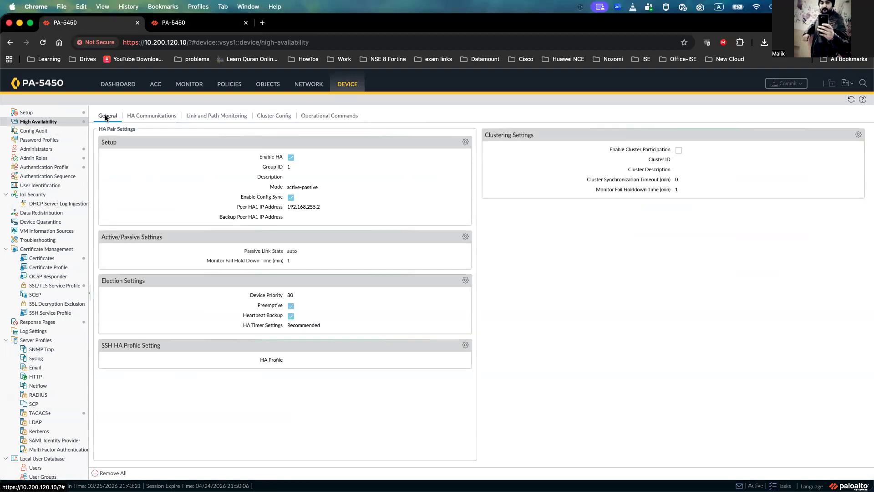
left_click(466, 141)
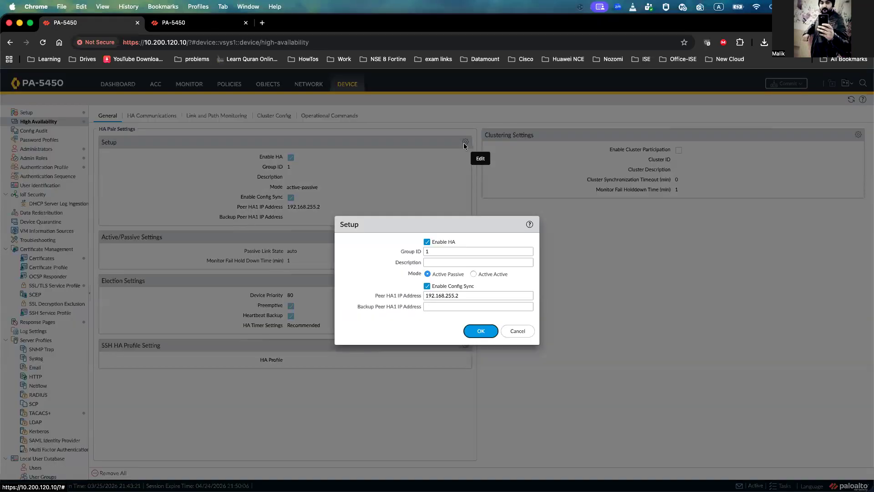
left_click(427, 286)
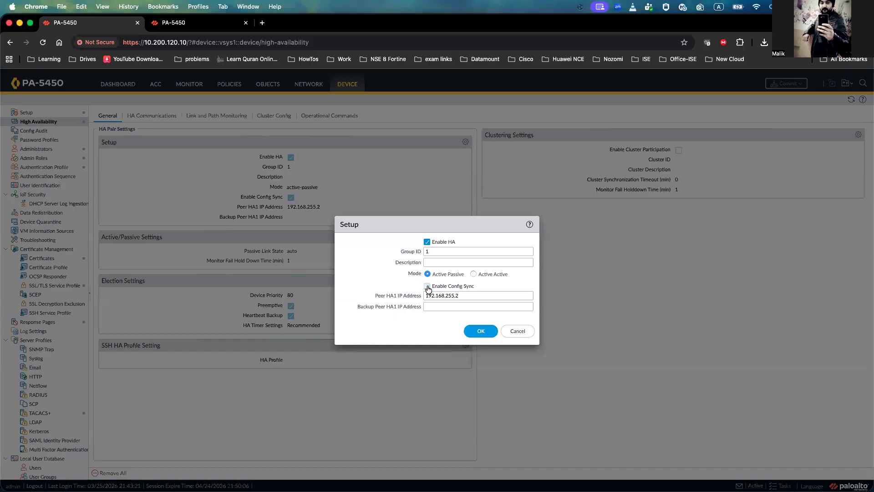
left_click(481, 331)
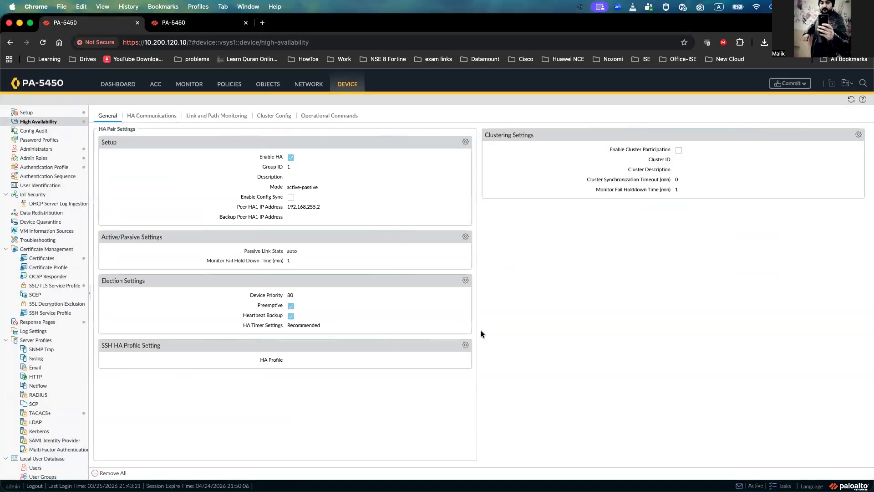
Step: Disable Preemptive in the active firewall's election settings and commit the configuration
left_click(464, 281)
left_click(443, 270)
left_click(464, 315)
left_click(792, 83)
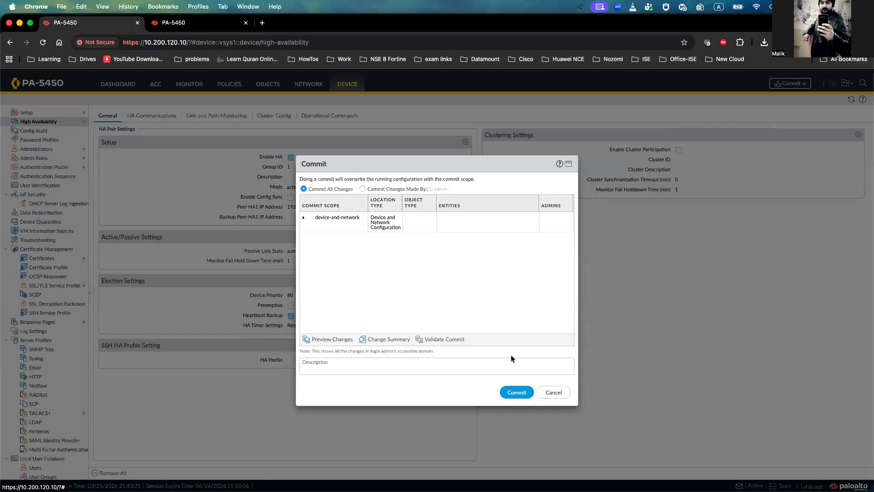
left_click(516, 392)
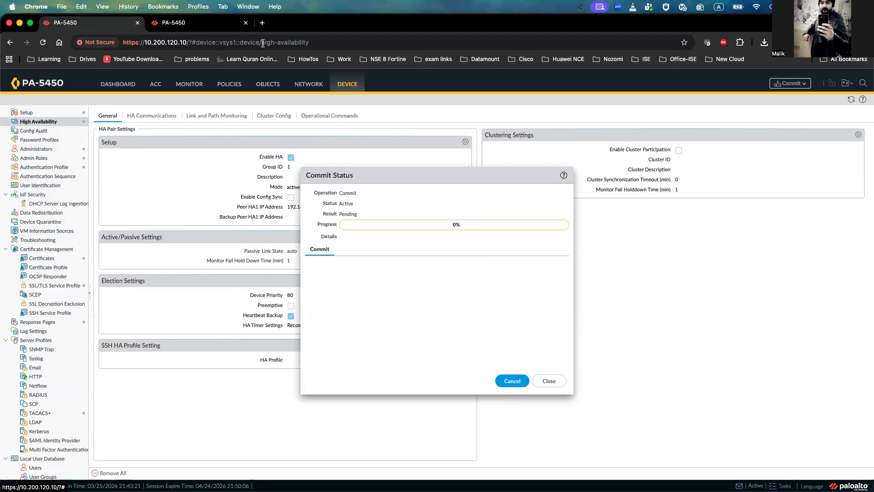
Step: On the peer firewall, open the High Availability settings and disable Config Sync in the HA setup
left_click(210, 26)
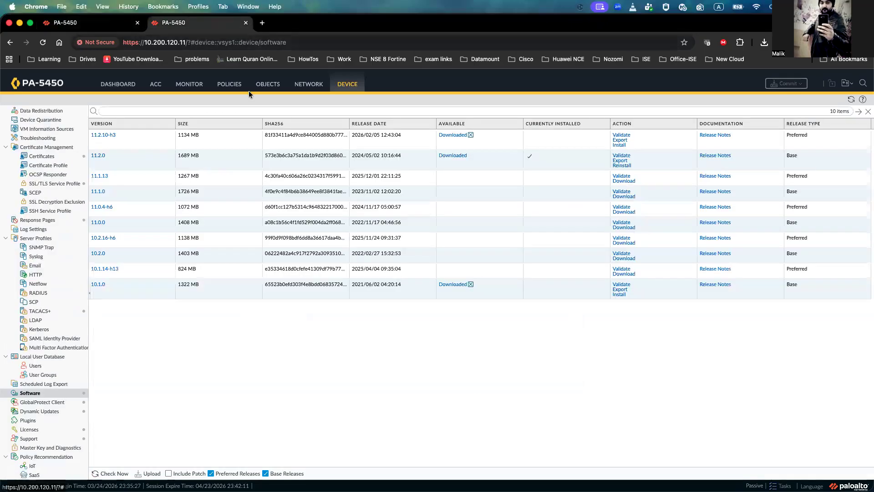
scroll(27, 206, "up", 3)
scroll(27, 206, "down", 1)
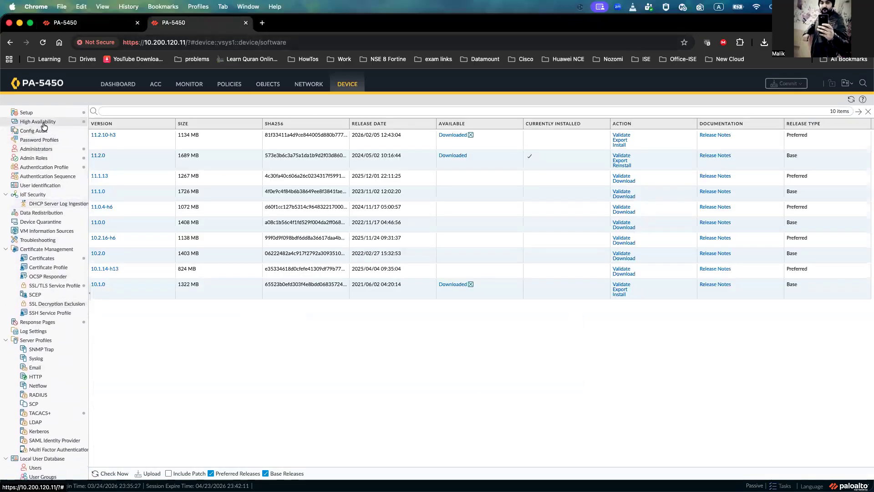
left_click(59, 122)
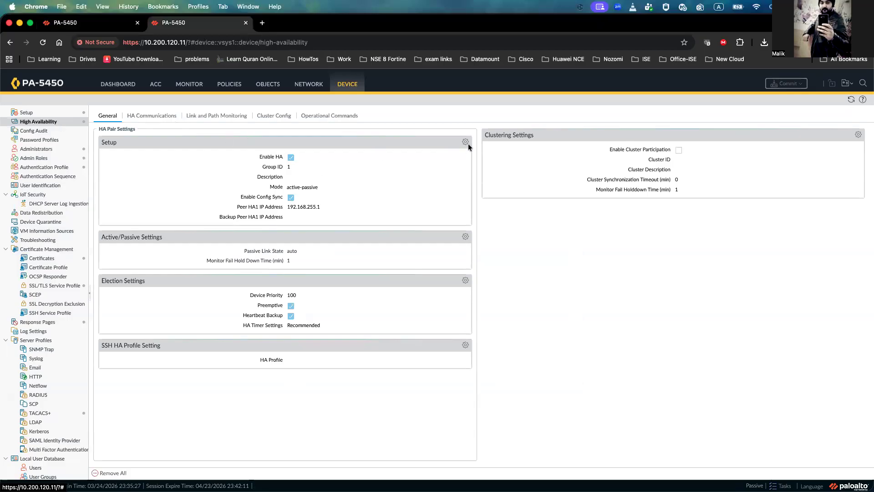
left_click(466, 142)
left_click(427, 286)
left_click(481, 331)
Step: Disable Preemptive in the peer firewall's election settings and commit the configuration
left_click(464, 281)
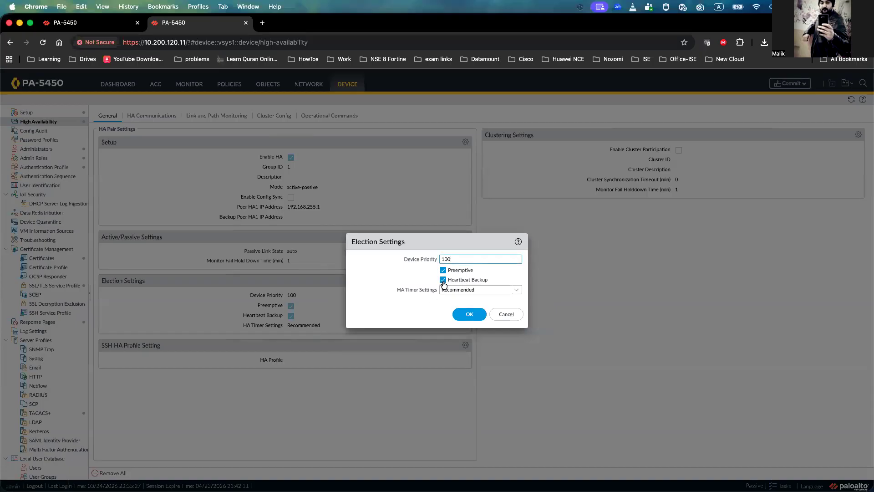
left_click(443, 270)
left_click(469, 314)
left_click(786, 83)
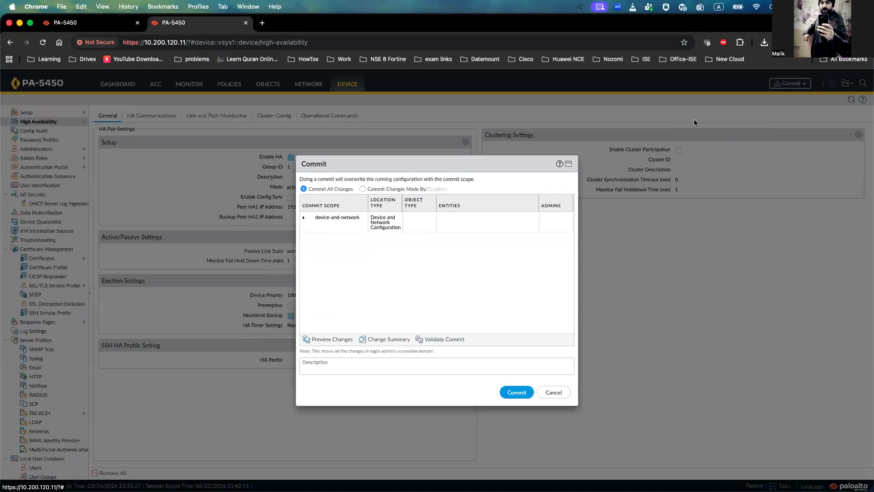
left_click(517, 392)
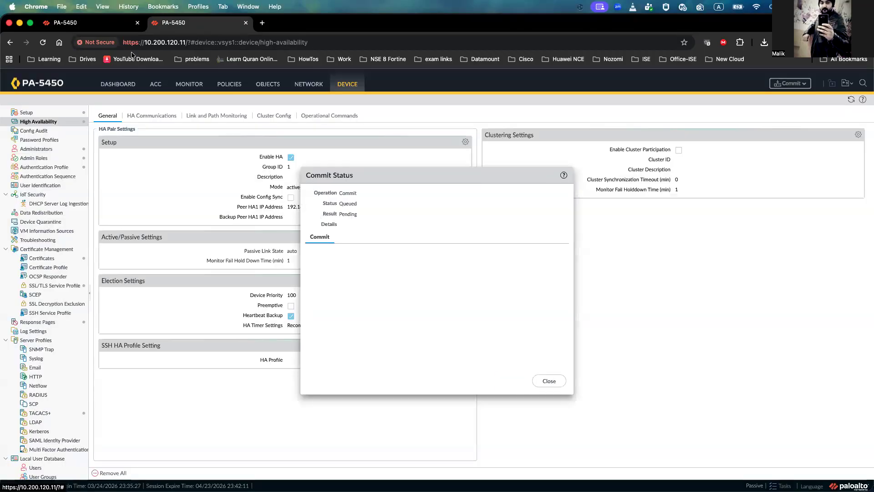
Step: Check the commit status on both firewalls and close the commit status windows
left_click(104, 27)
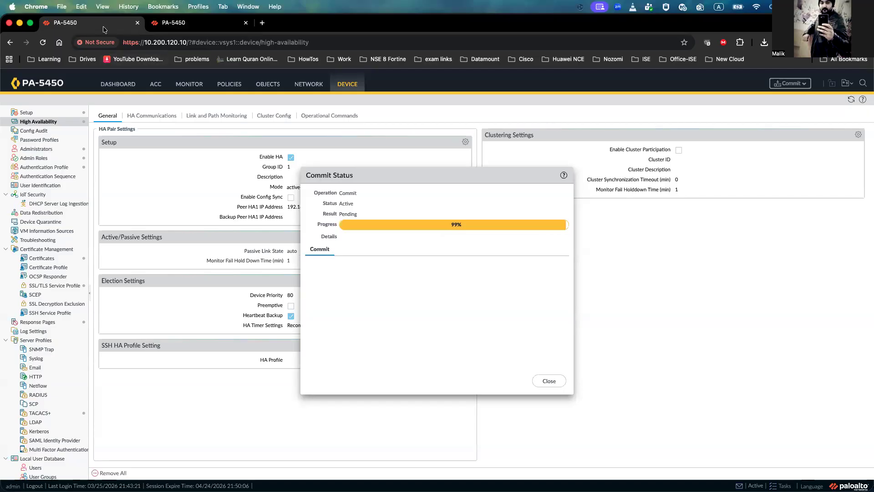
left_click(168, 29)
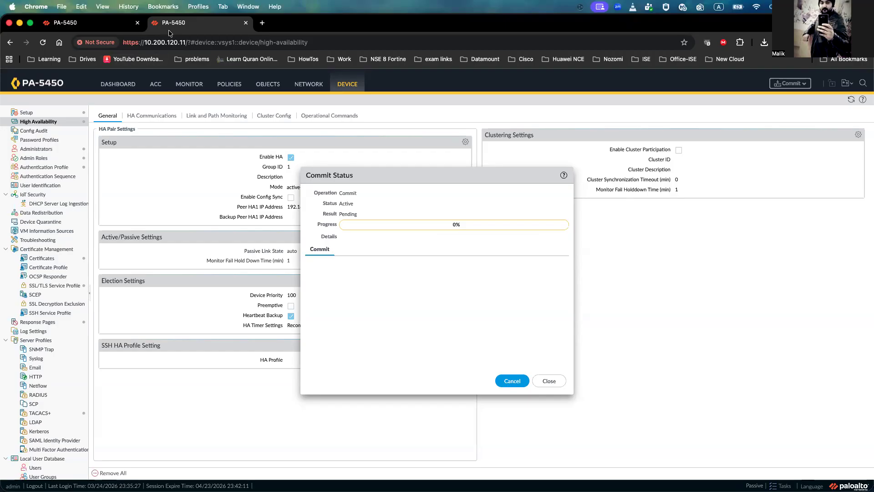
left_click(105, 23)
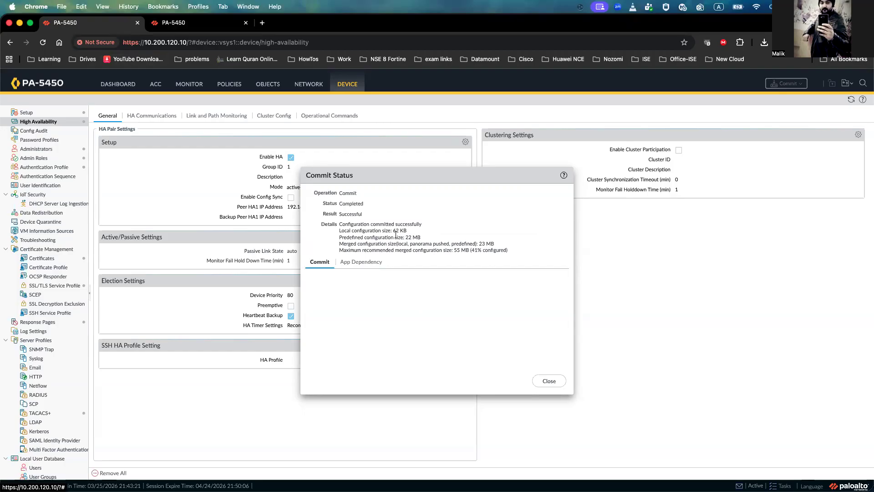
left_click(549, 380)
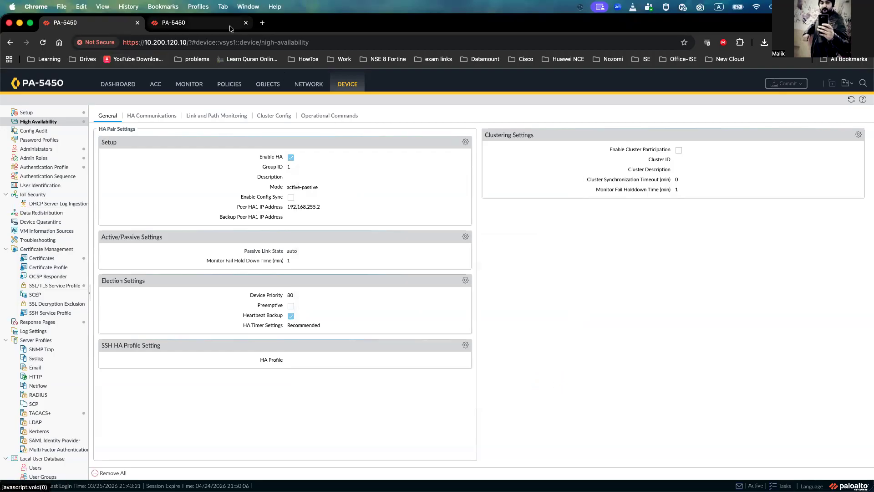
left_click(209, 22)
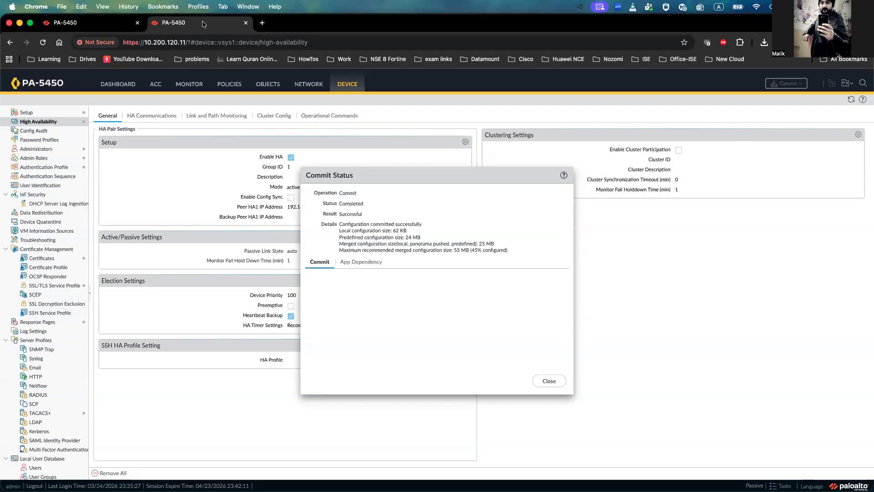
left_click(549, 381)
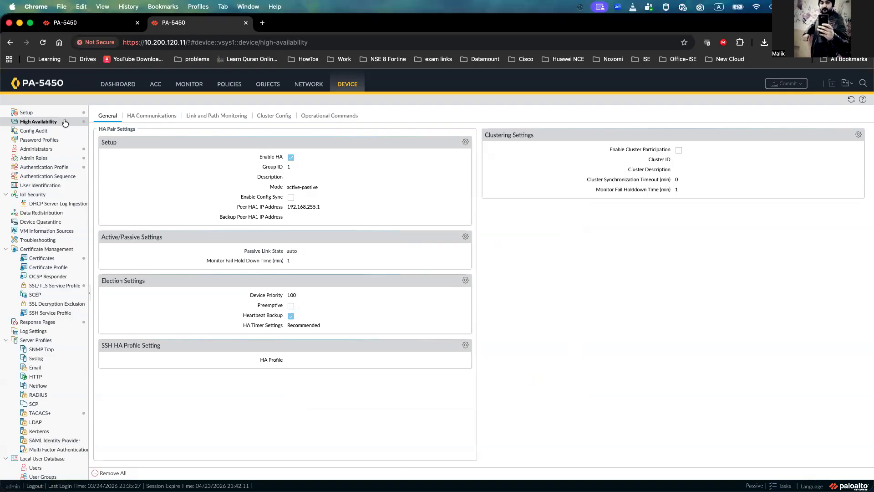
Step: Suspend the peer firewall for high availability using the HA operational commands
left_click(55, 124)
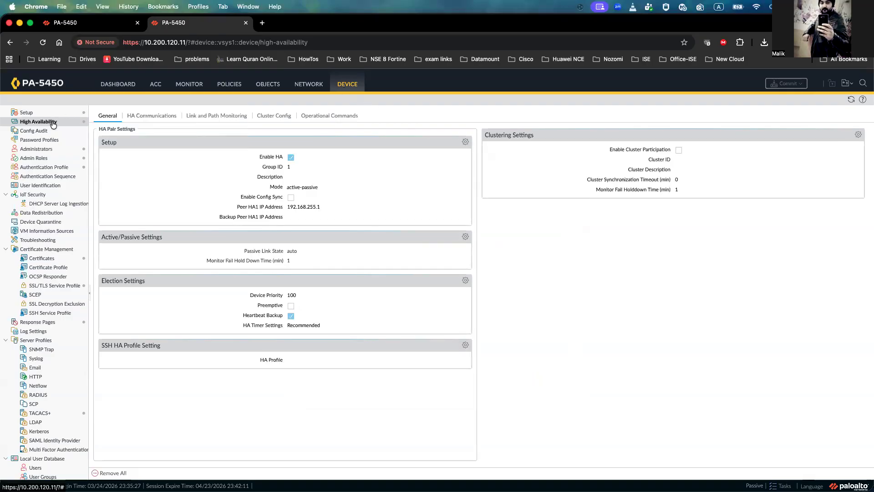
left_click(331, 115)
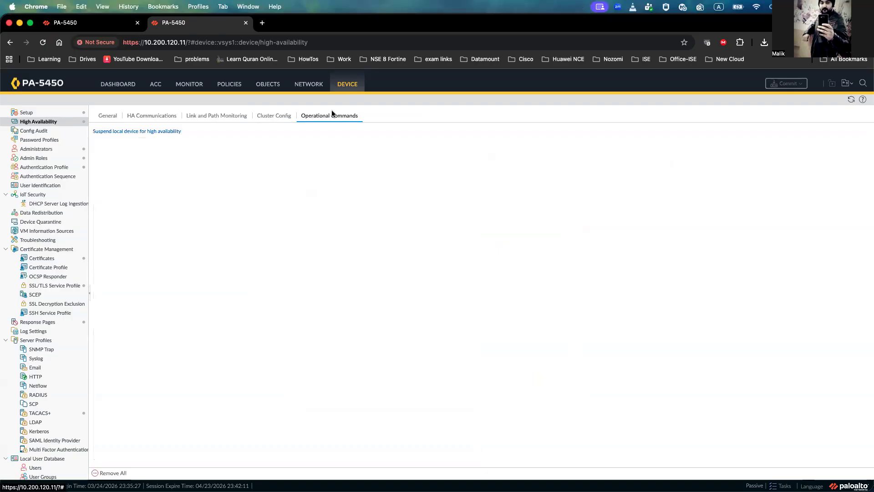
left_click(143, 131)
left_click(421, 302)
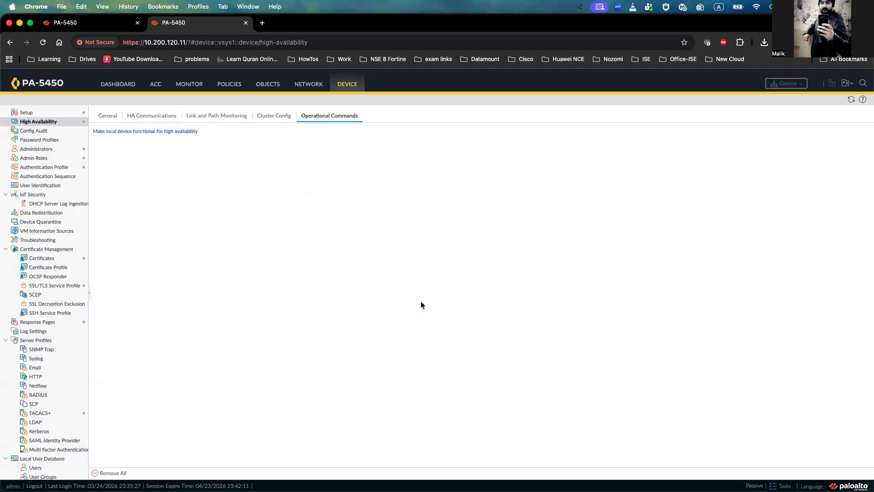
Step: Check the High Availability status widget on the active firewall's dashboard
left_click(101, 25)
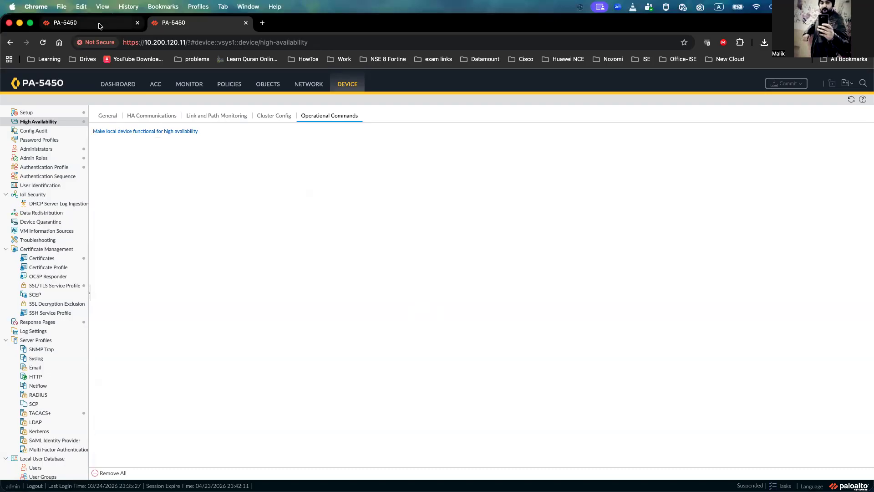
left_click(115, 87)
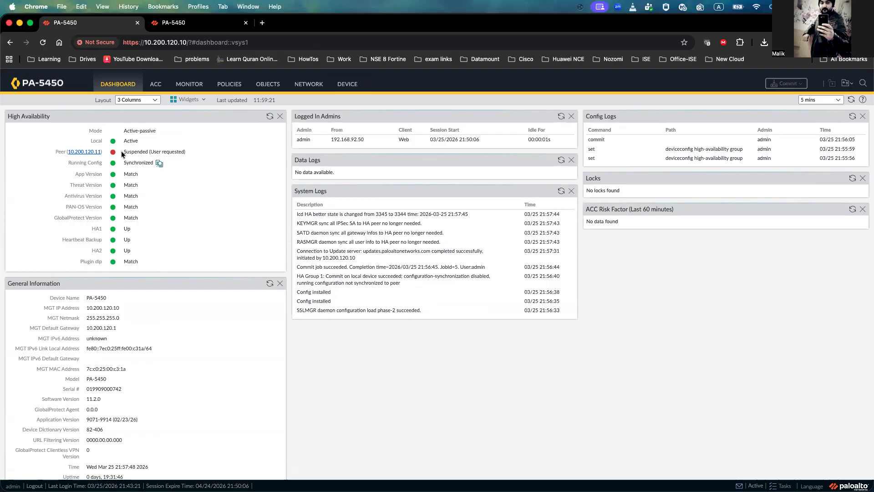
left_click(195, 27)
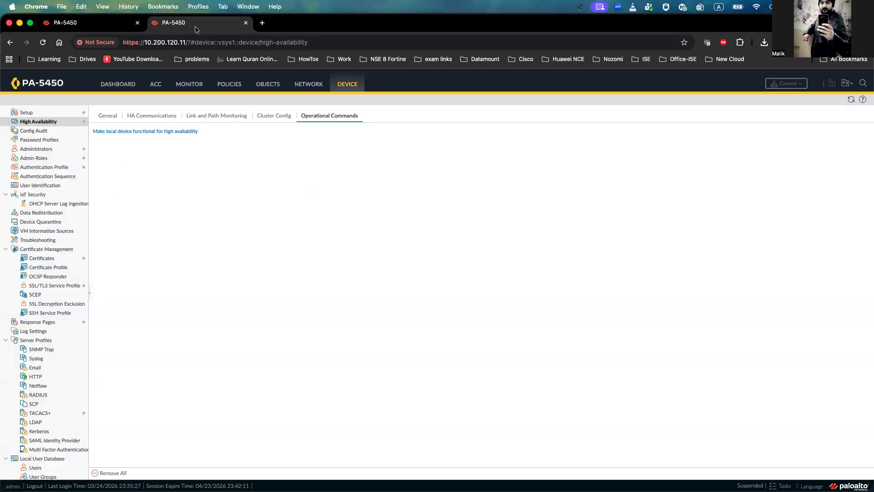
Step: Install PAN-OS 11.2.10-h3 on the suspended peer firewall and confirm rebooting it
scroll(76, 264, "down", 5)
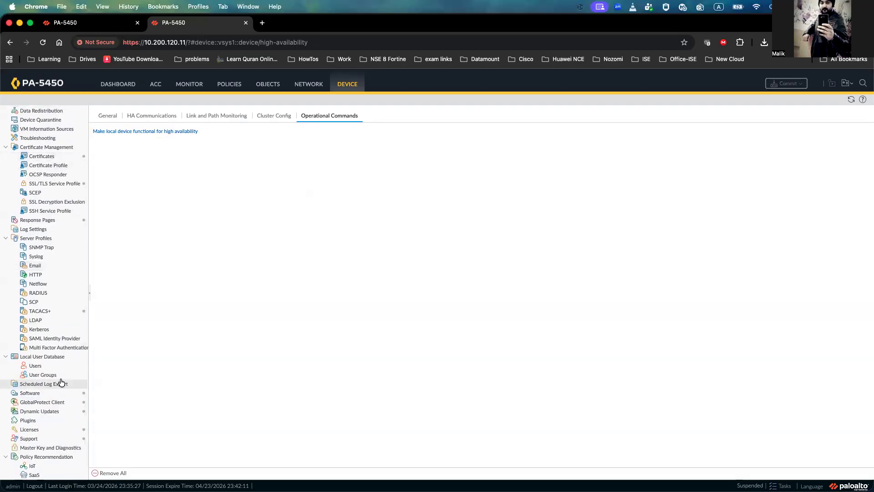
left_click(48, 393)
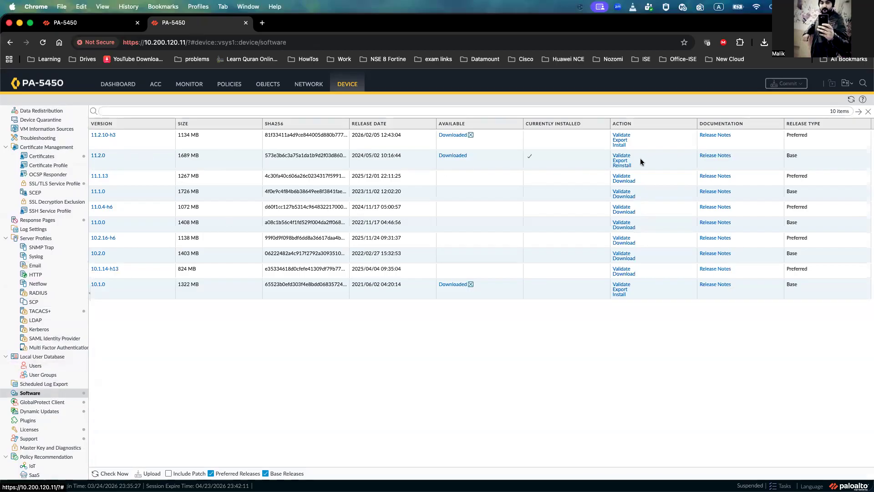
left_click(619, 145)
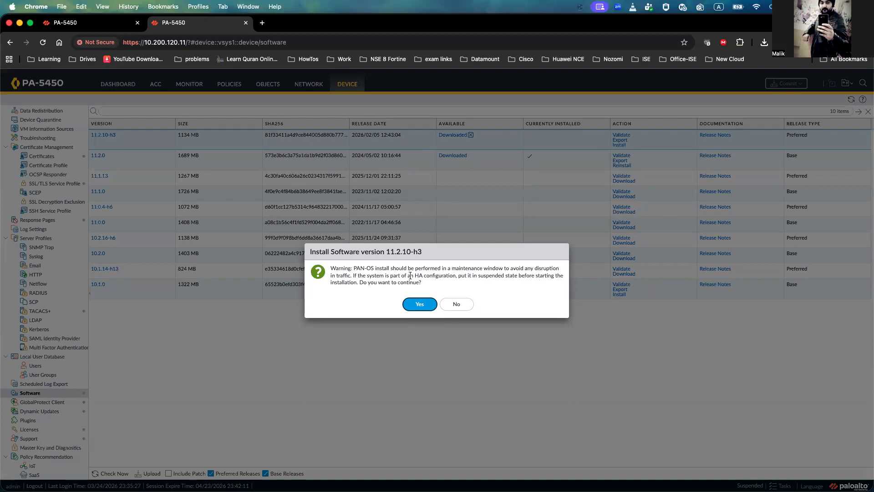
left_click(412, 303)
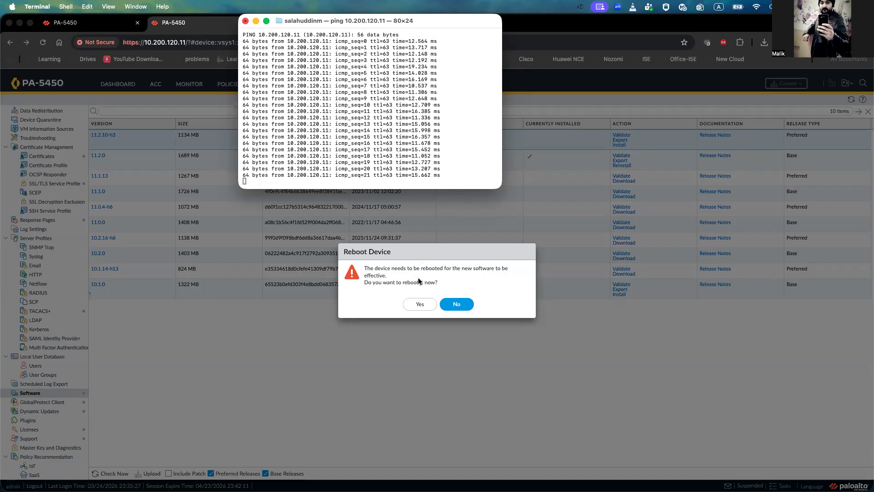
left_click(419, 304)
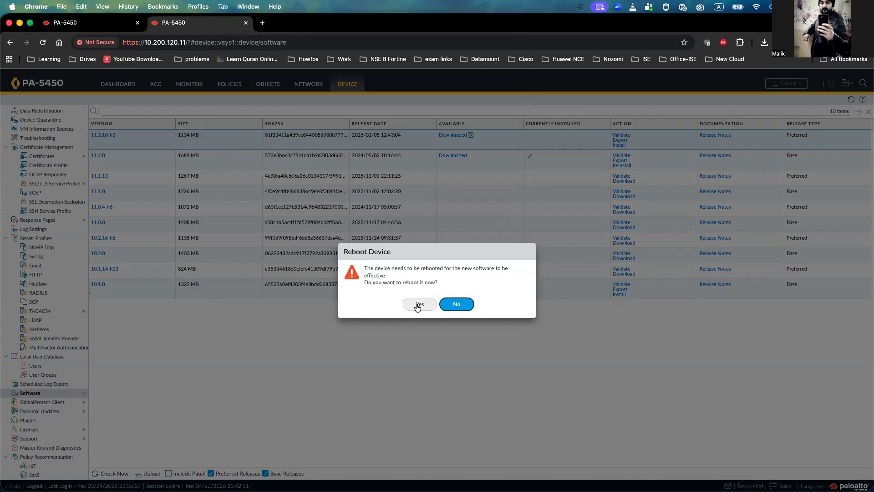
left_click(417, 304)
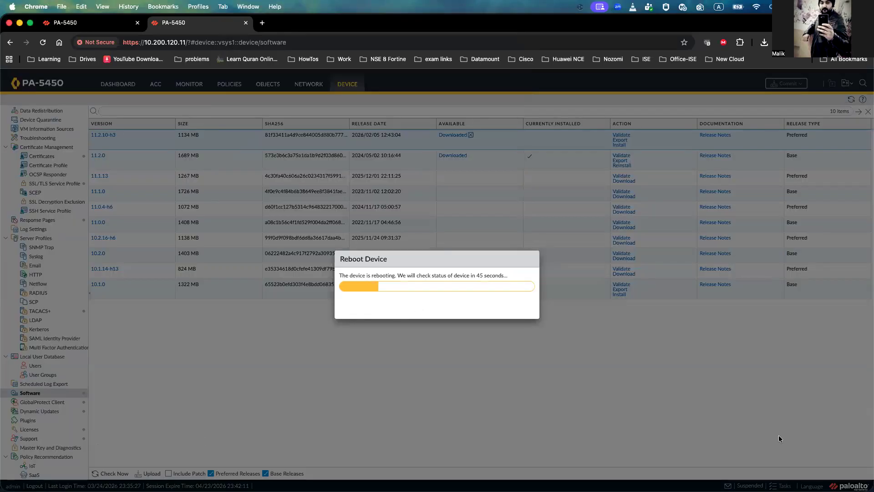
Step: Monitor the peer firewall's reboot through the running ping and the browser tab
key("super+Tab")
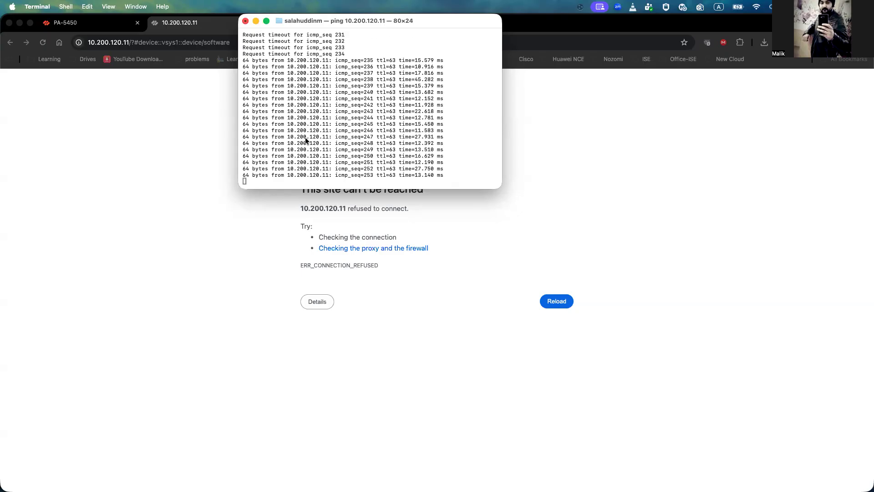
left_click(42, 44)
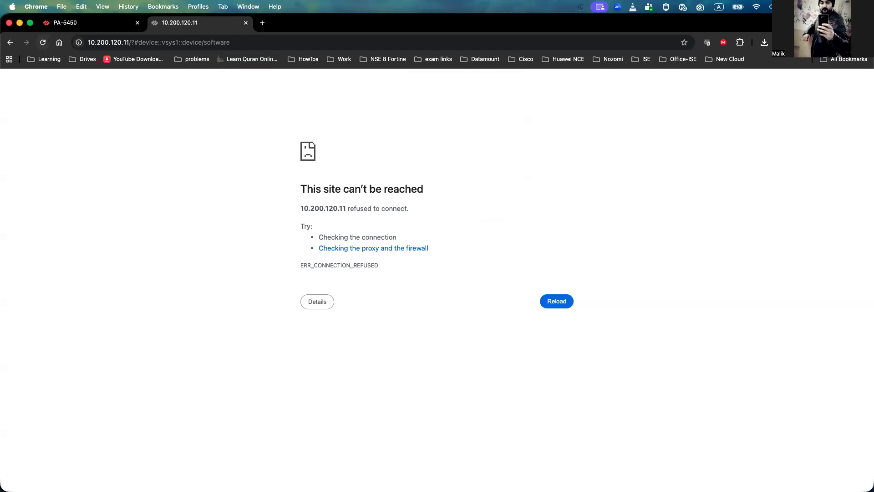
key("super+Tab")
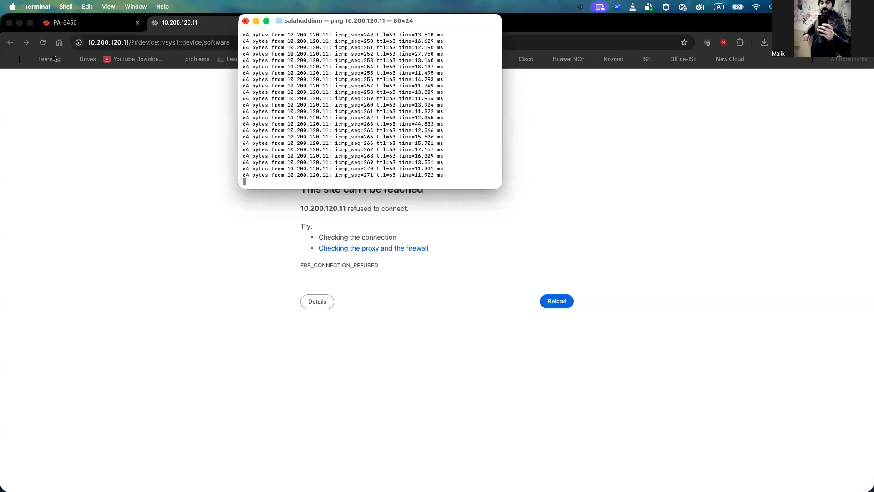
left_click(44, 44)
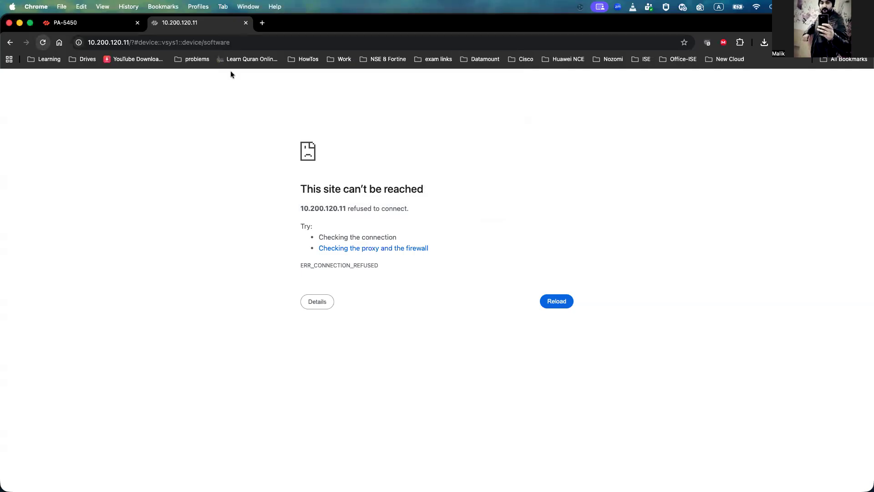
left_click(261, 42)
left_click(263, 43)
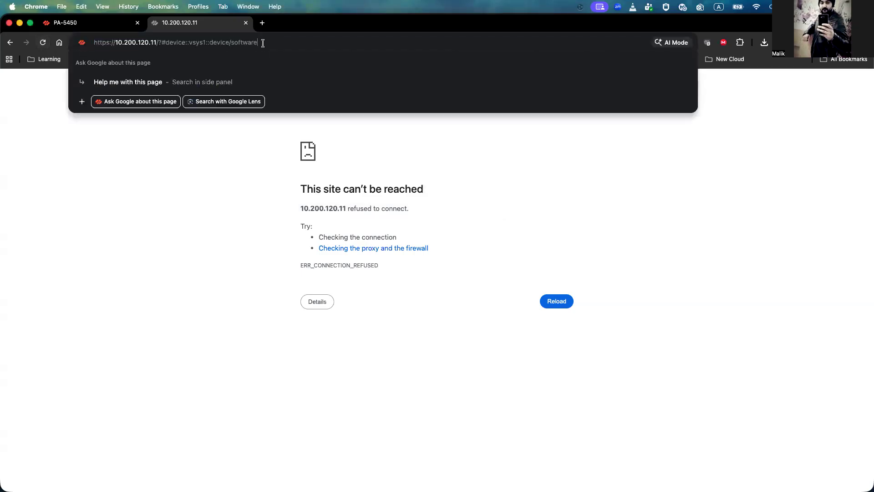
key("BackSpace")
key("BackSpace")
key("BackSpace")
key("BackSpace")
key("BackSpace")
key("BackSpace")
key("BackSpace")
key("BackSpace")
key("BackSpace")
key("BackSpace")
key("BackSpace")
key("BackSpace")
key("BackSpace")
key("BackSpace")
key("BackSpace")
key("BackSpace")
key("BackSpace")
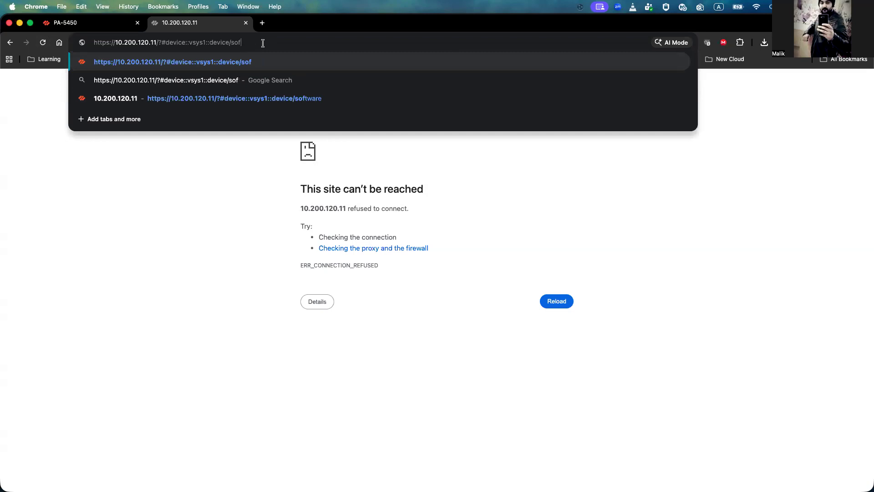
key("BackSpace")
key("BackSpace")
key("BackSpace")
key("BackSpace")
key("BackSpace")
key("BackSpace")
key("BackSpace")
key("BackSpace")
key("BackSpace")
key("BackSpace")
key("BackSpace")
key("BackSpace")
key("BackSpace")
key("BackSpace")
key("BackSpace")
key("BackSpace")
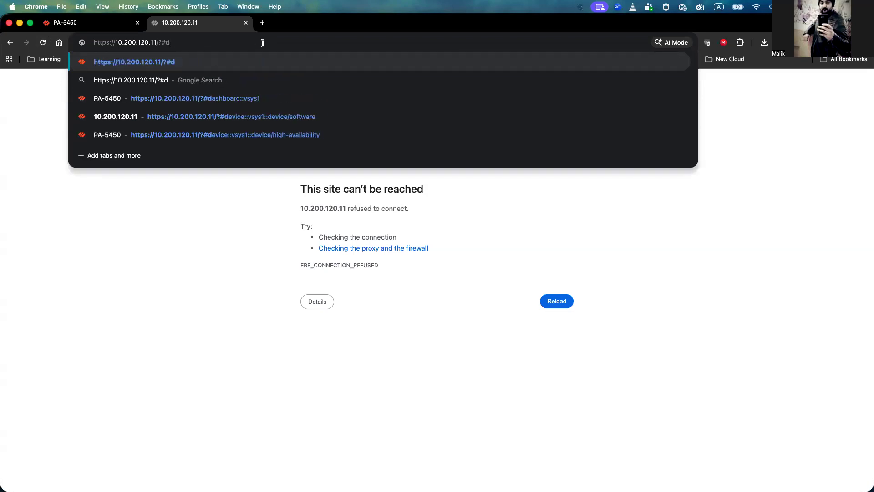
type("/")
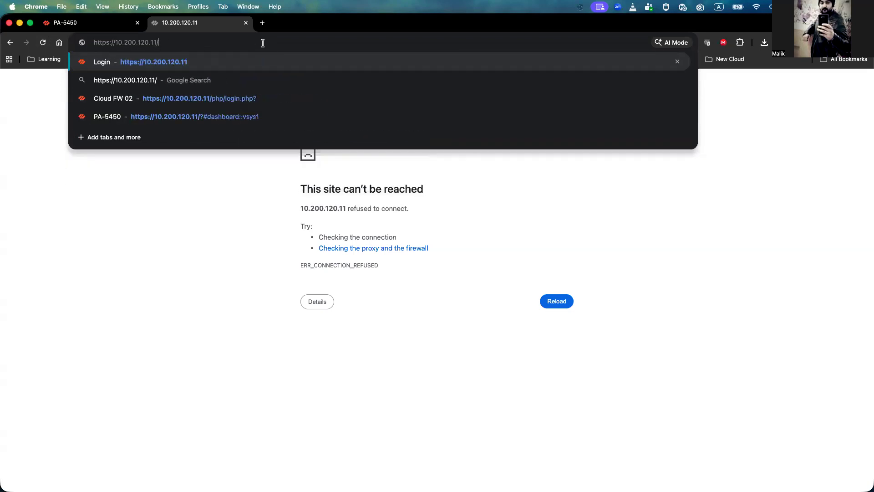
key("Return")
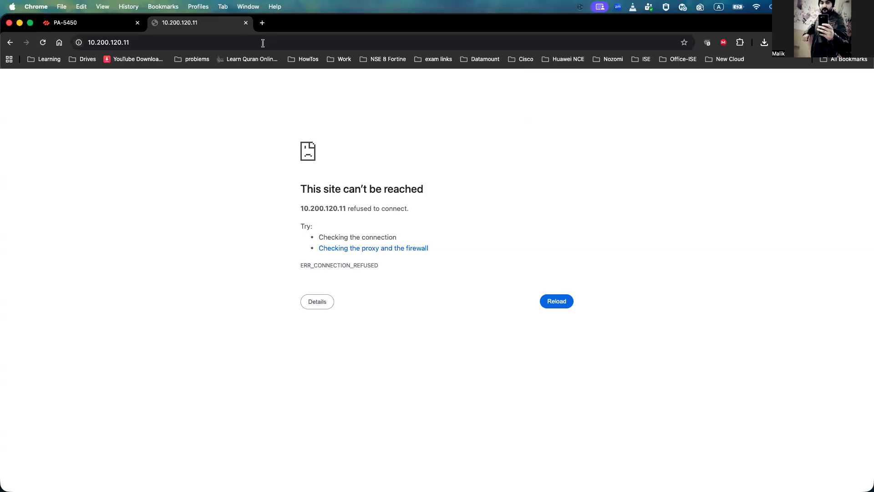
Step: Reload the peer firewall's page until its web login page loads
double_click(360, 209)
triple_click(361, 209)
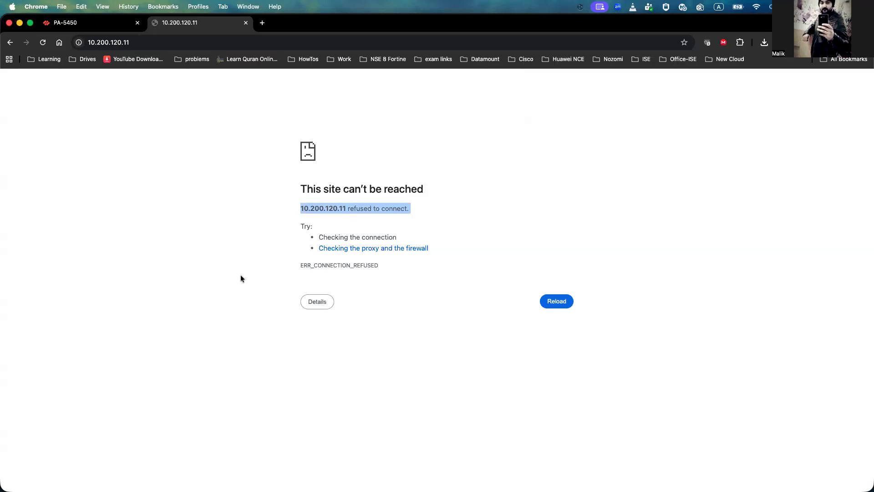
left_click(557, 303)
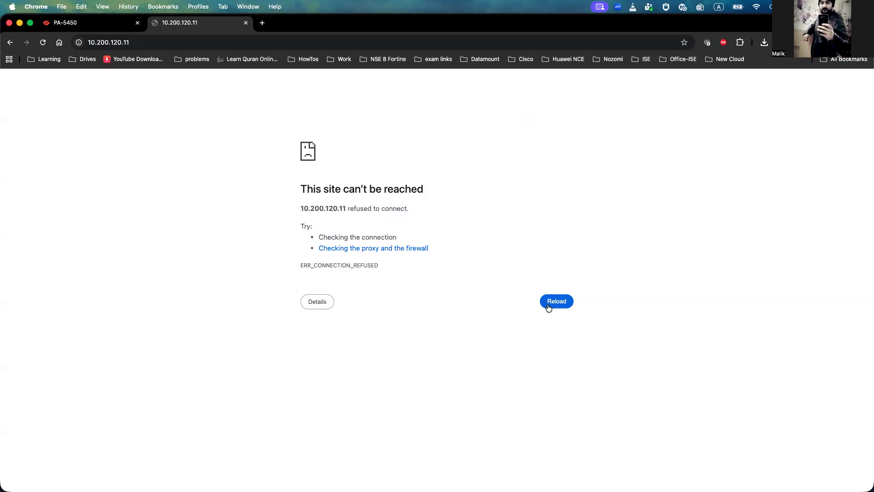
left_click(559, 306)
left_click(358, 45)
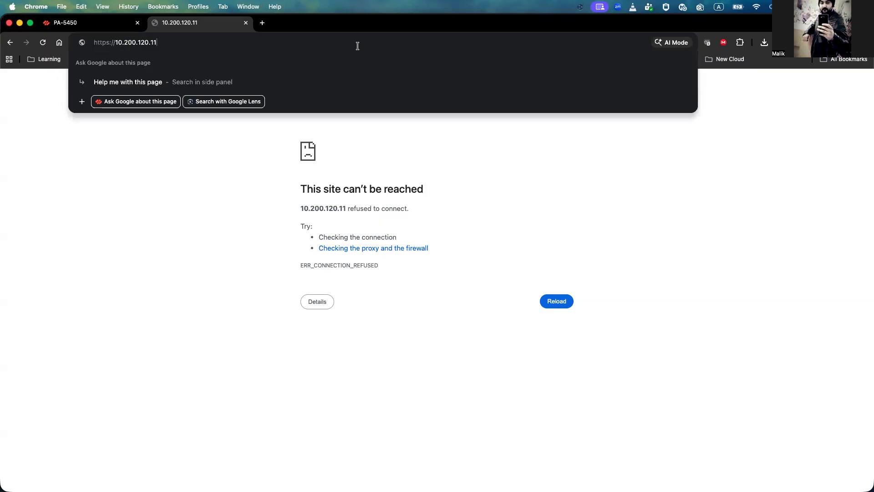
key("Return")
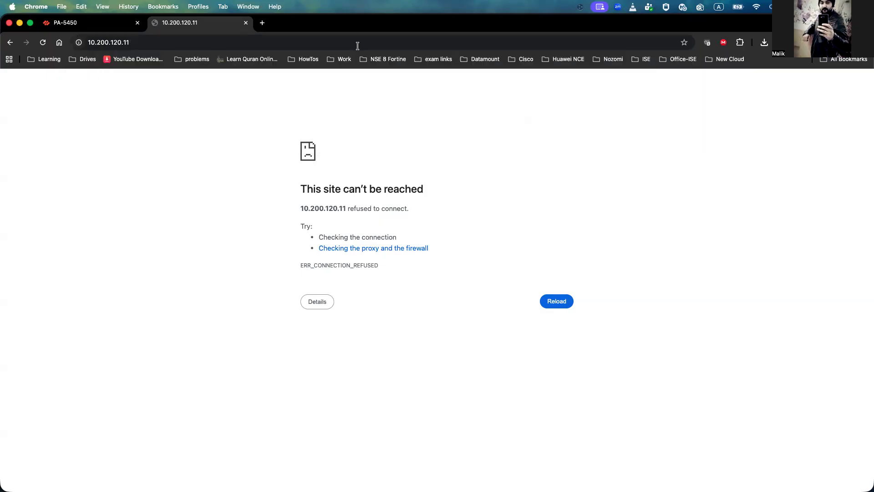
left_click(556, 302)
left_click(555, 303)
left_click(556, 303)
left_click(553, 302)
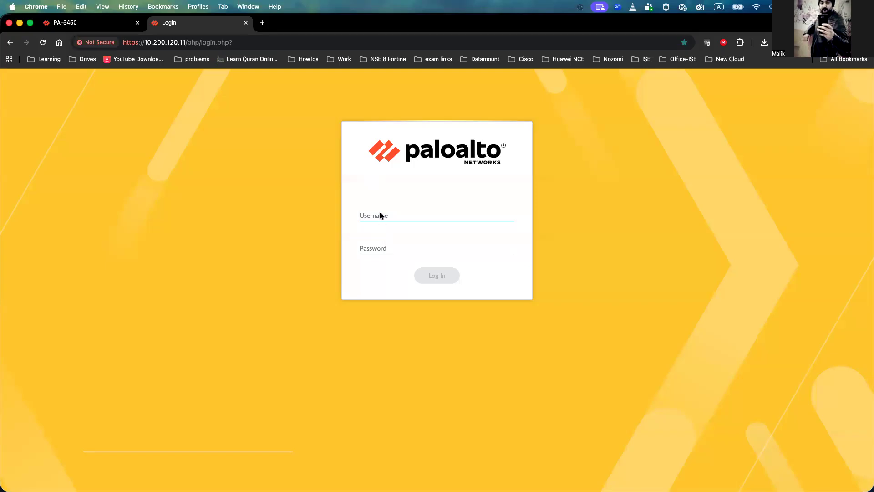
Step: Log in to the peer firewall as admin with the account password
type("admin")
key("Tab")
type("•••••••")
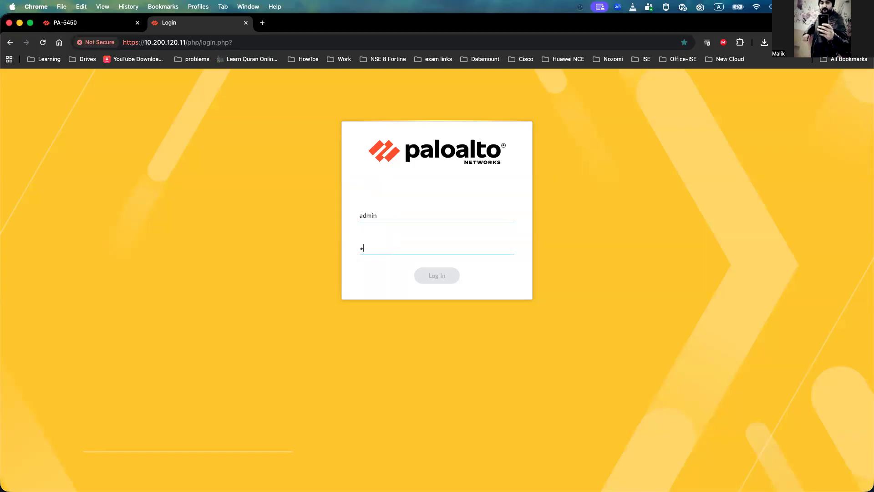
type("•")
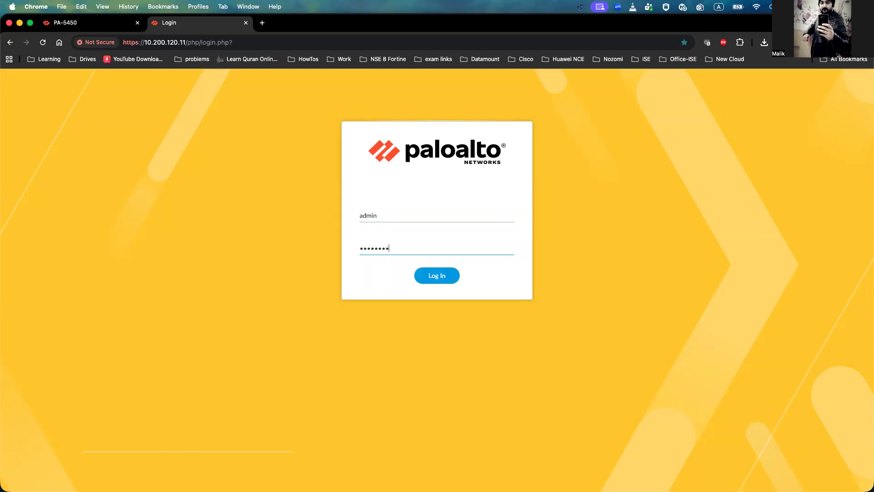
type("••••")
key("Return")
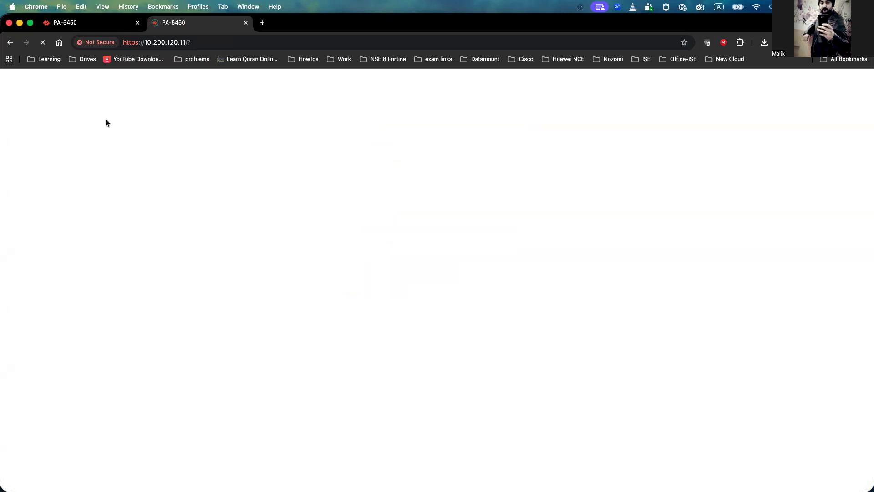
Step: Dismiss the Message from Palo Alto Networks on the peer, ticking Do not show again
left_click(94, 25)
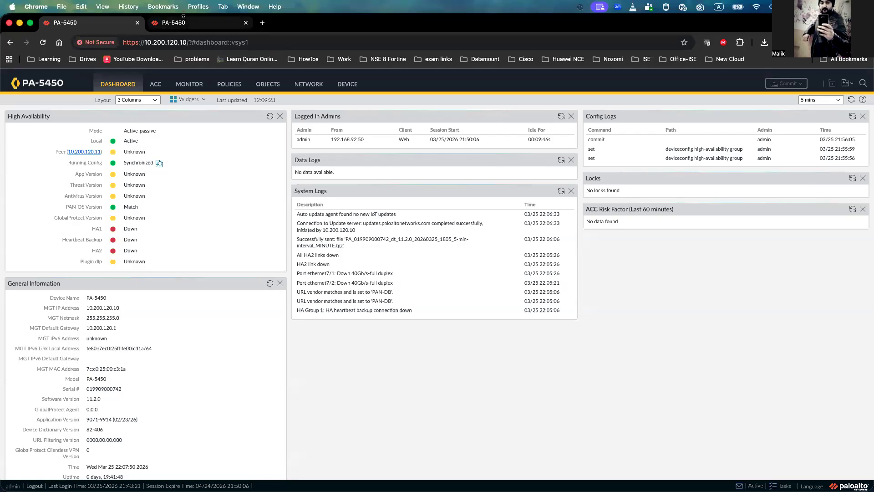
left_click(183, 26)
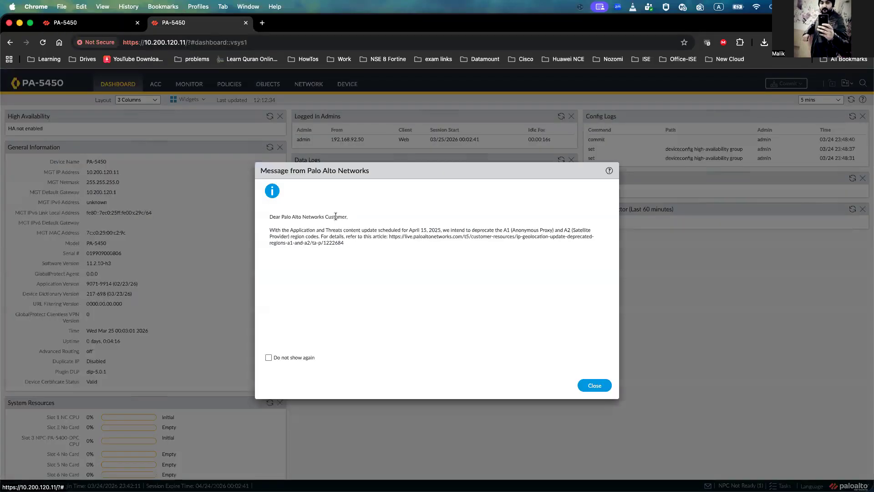
left_click(269, 357)
left_click(589, 383)
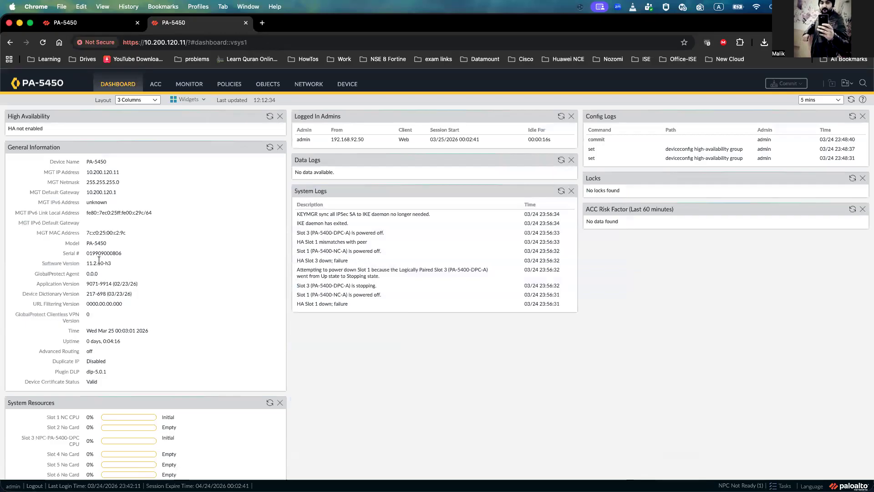
Step: Check the peer's software version on its dashboard and refresh its High Availability widget
double_click(99, 262)
left_click(114, 264)
left_click_drag(114, 264, 86, 263)
left_click(272, 119)
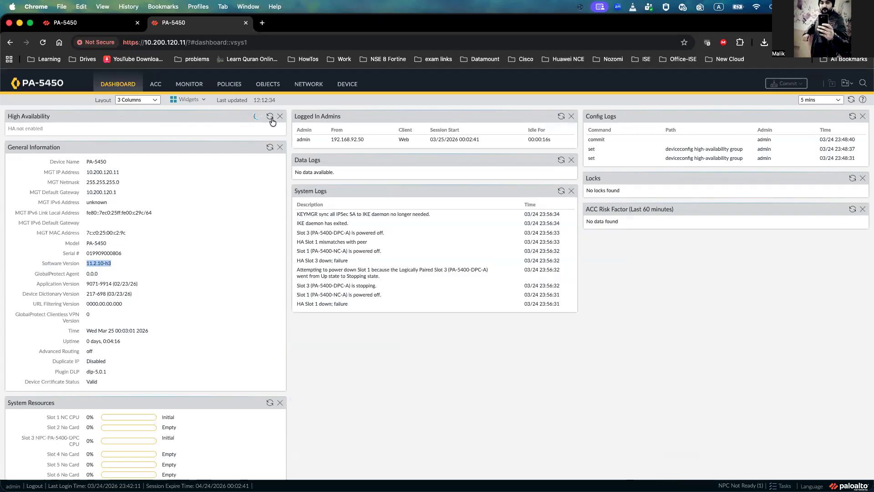
left_click(272, 118)
left_click(271, 120)
left_click(271, 120)
left_click(271, 119)
left_click(105, 23)
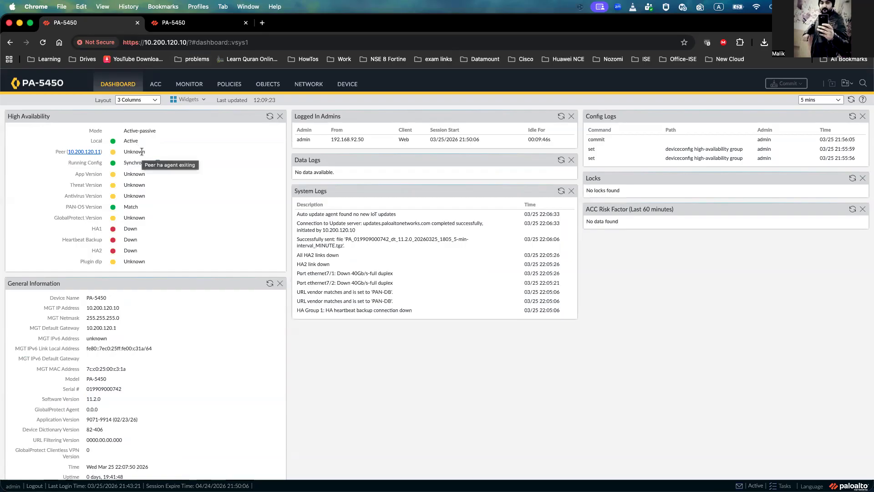
left_click(204, 28)
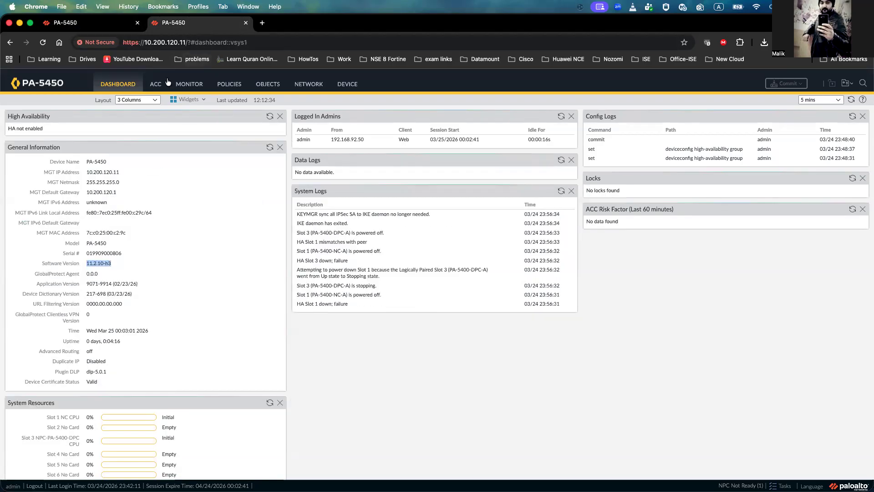
left_click(270, 119)
left_click(270, 119)
left_click(271, 119)
left_click(271, 119)
scroll(202, 264, "down", 1)
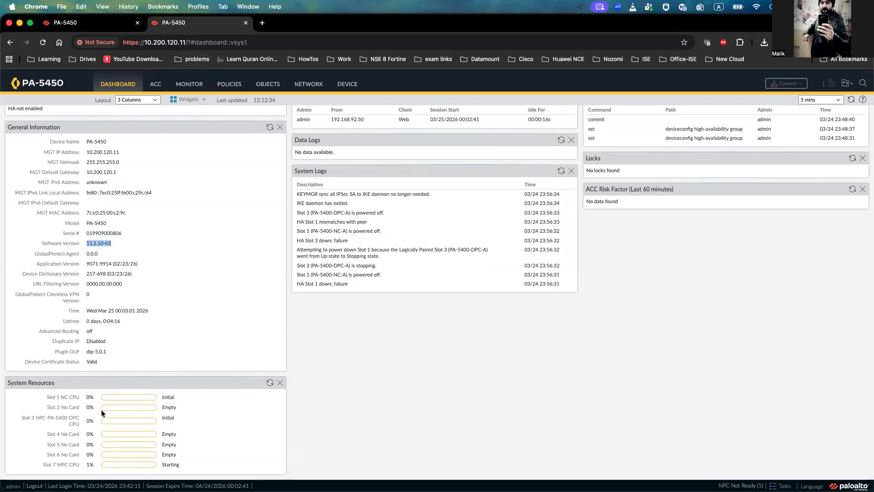
Step: Keep refreshing the High Availability widgets on both firewalls to monitor the peer rejoining the HA pair
scroll(168, 308, "up", 1)
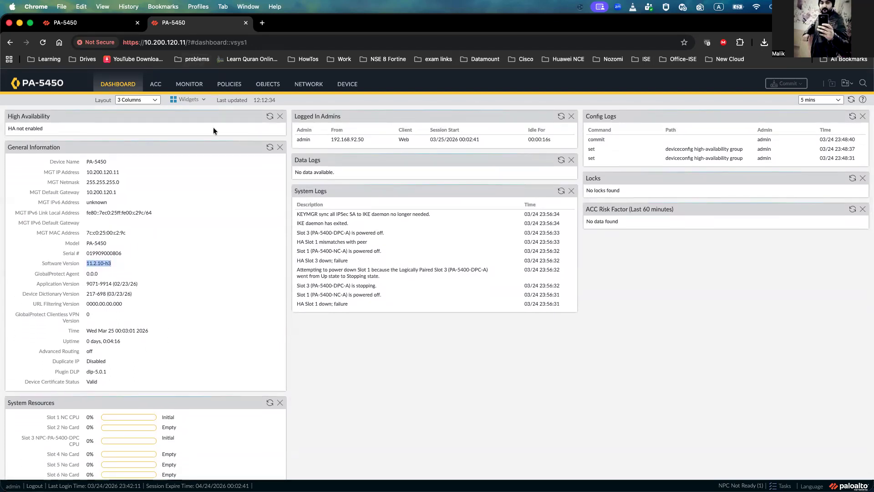
left_click(270, 120)
left_click(269, 116)
left_click(270, 117)
left_click(269, 117)
left_click(269, 118)
left_click(269, 118)
left_click(269, 118)
left_click(269, 118)
left_click(269, 118)
left_click(268, 118)
left_click(269, 118)
left_click(269, 118)
left_click(269, 118)
left_click(269, 118)
left_click(269, 118)
left_click(269, 117)
left_click(105, 26)
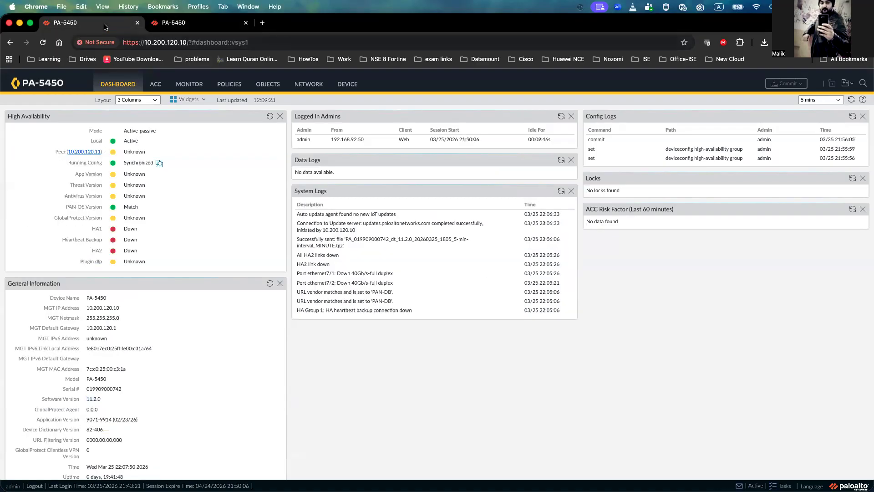
left_click(208, 25)
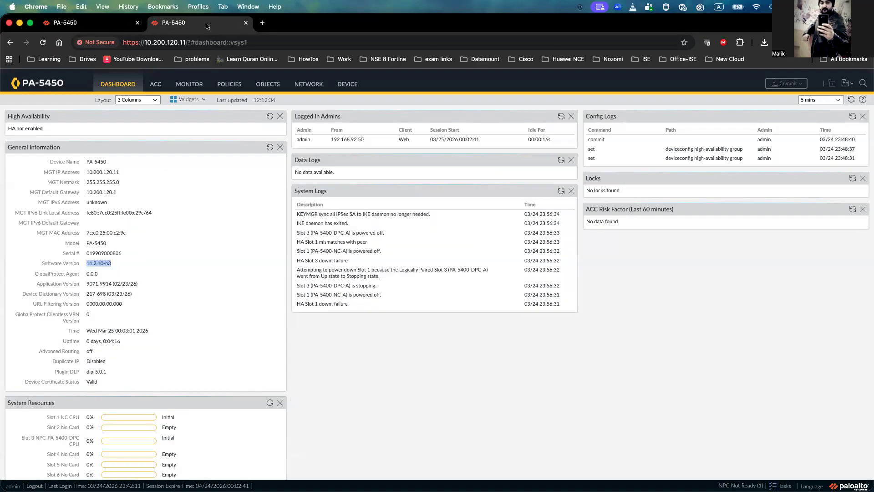
left_click(270, 118)
left_click(270, 117)
left_click(270, 118)
left_click(270, 117)
left_click(270, 117)
left_click(270, 117)
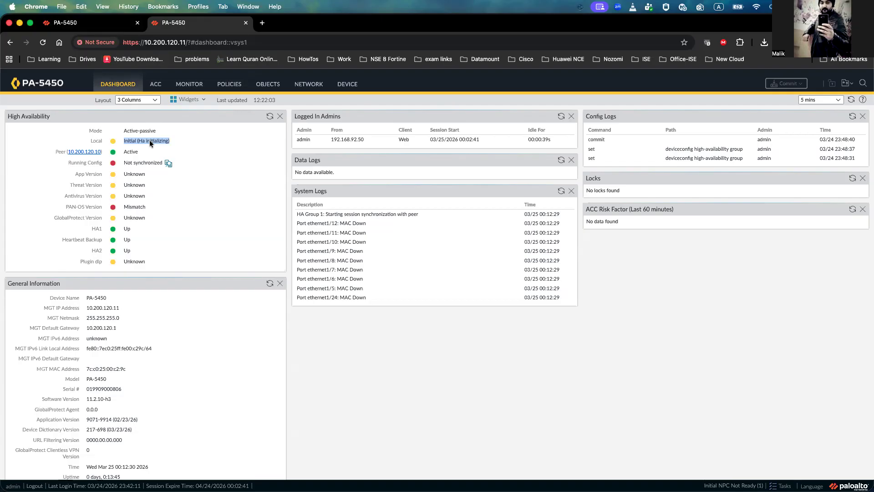
left_click(270, 117)
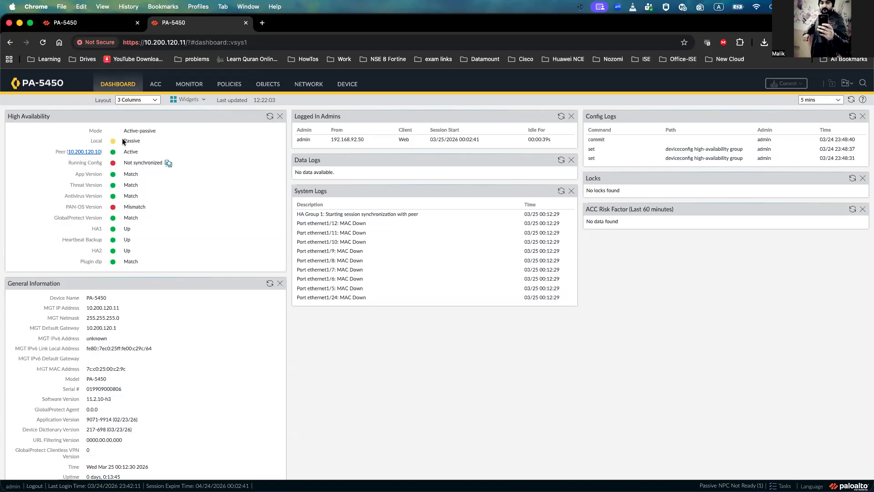
Step: Compare the HA state, config sync, PAN-OS match and software version between the active firewall and the peer
left_click(103, 24)
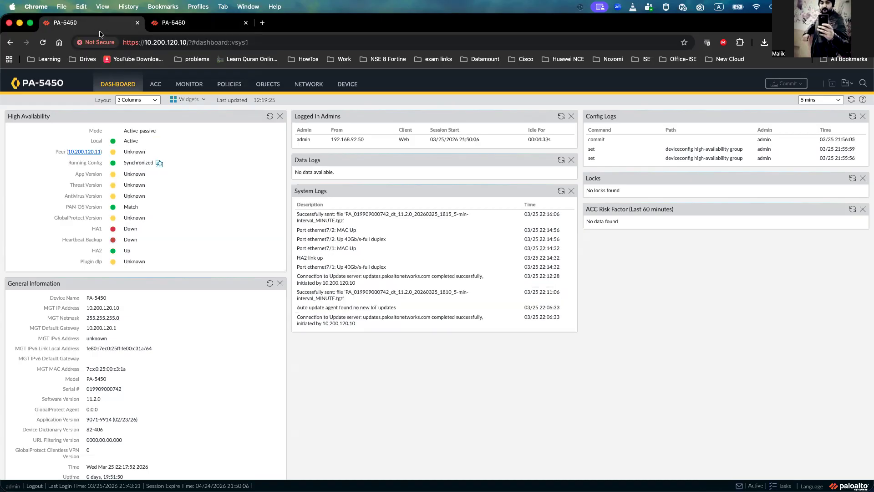
left_click(269, 117)
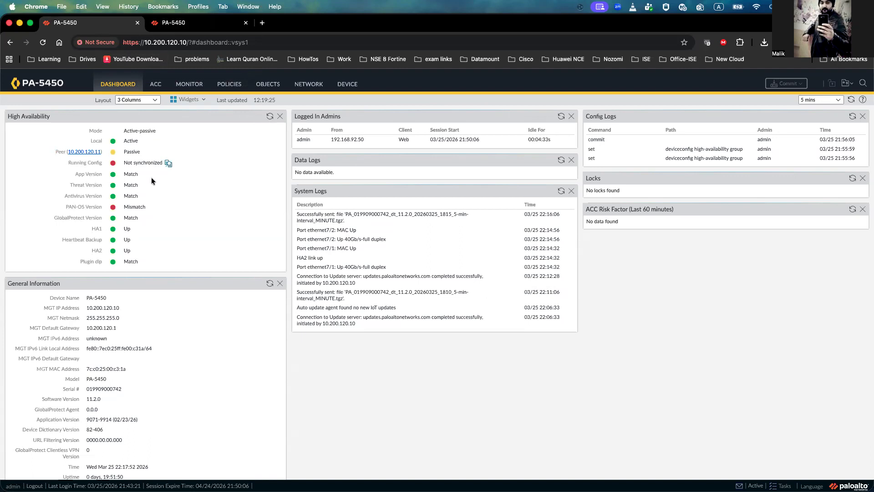
double_click(130, 140)
triple_click(134, 164)
double_click(130, 208)
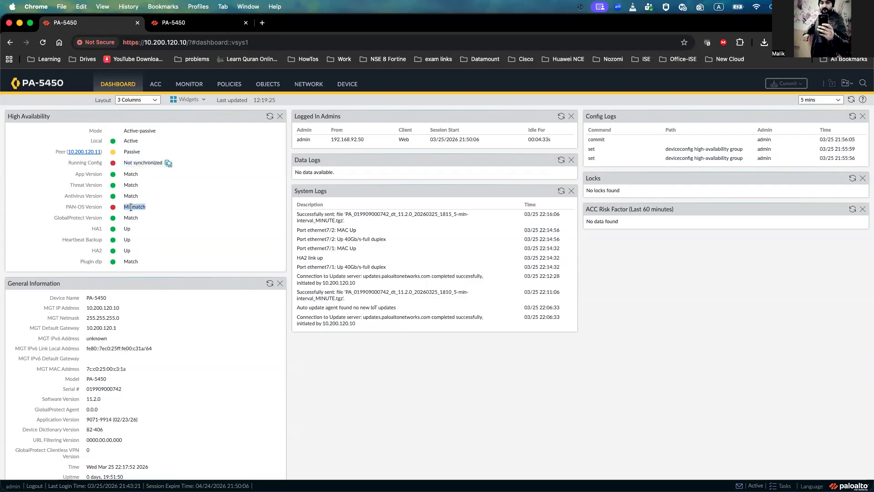
double_click(93, 399)
left_click(184, 23)
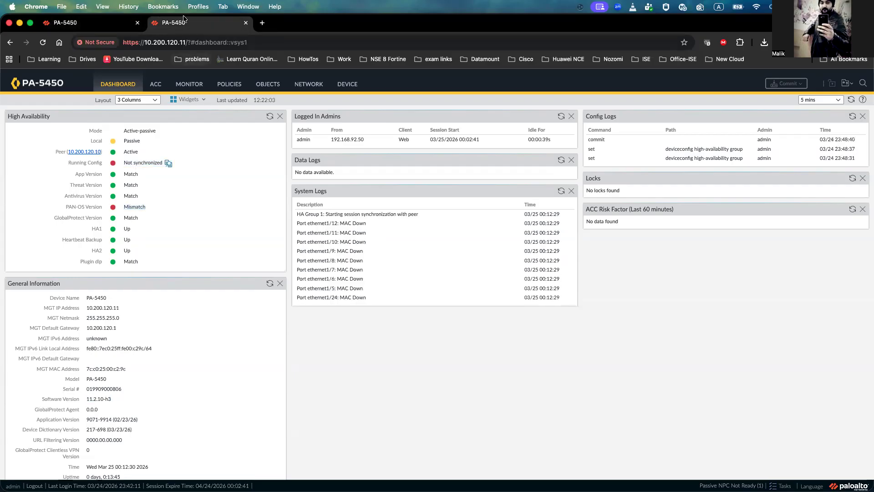
left_click(117, 25)
left_click(186, 23)
left_click(107, 27)
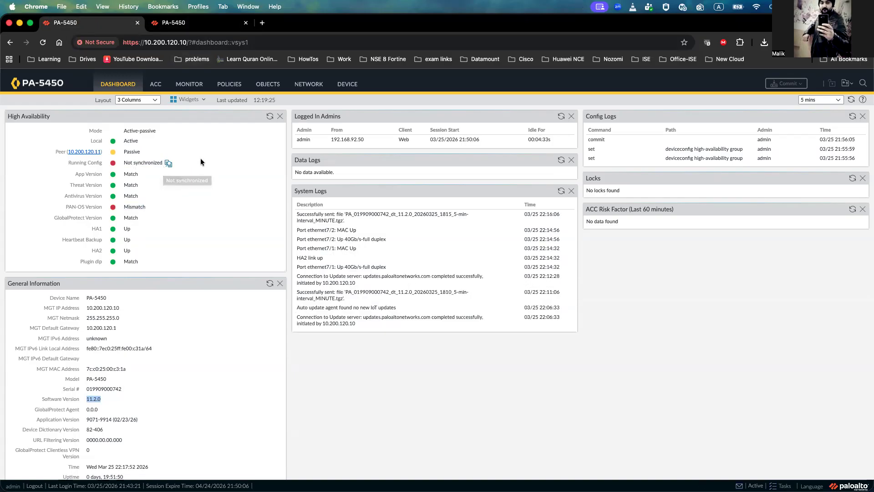
Step: Suspend the active firewall for high availability through the HA operational commands, confirming with OK
left_click(351, 86)
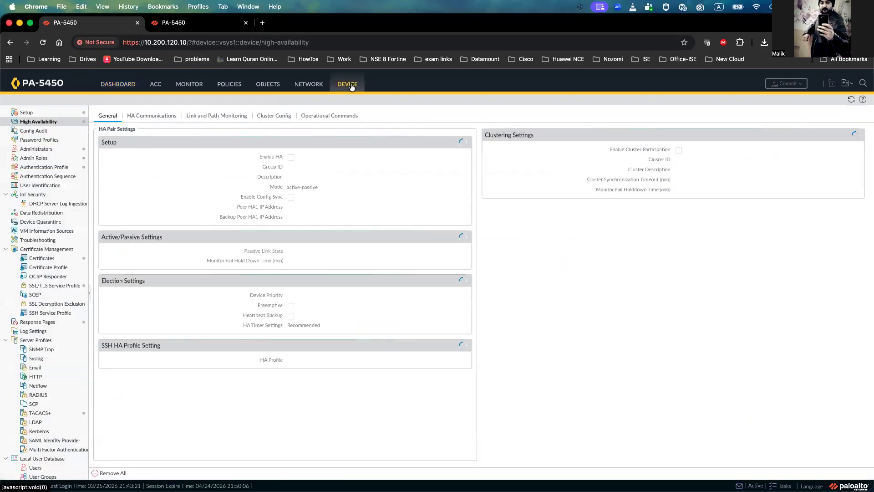
left_click(335, 116)
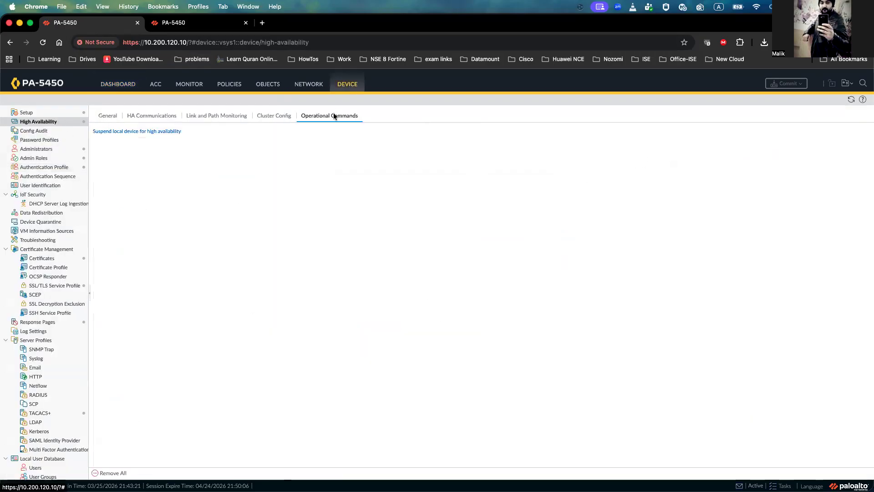
left_click(139, 132)
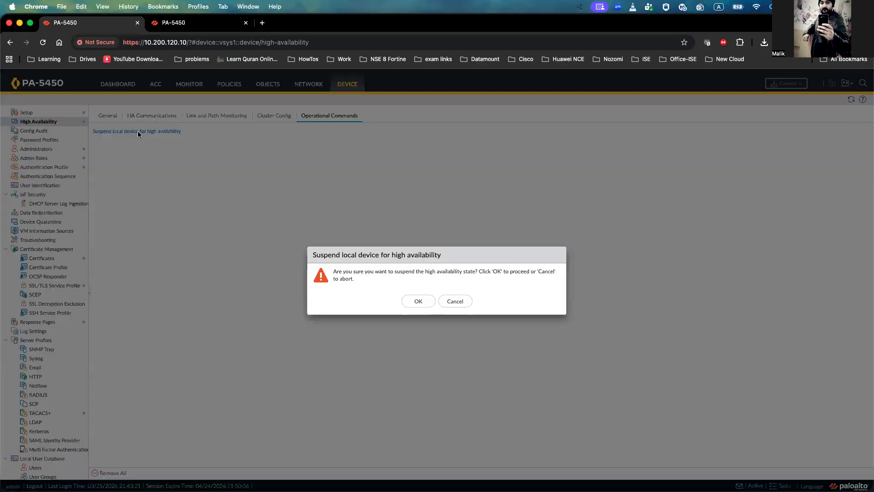
left_click(424, 301)
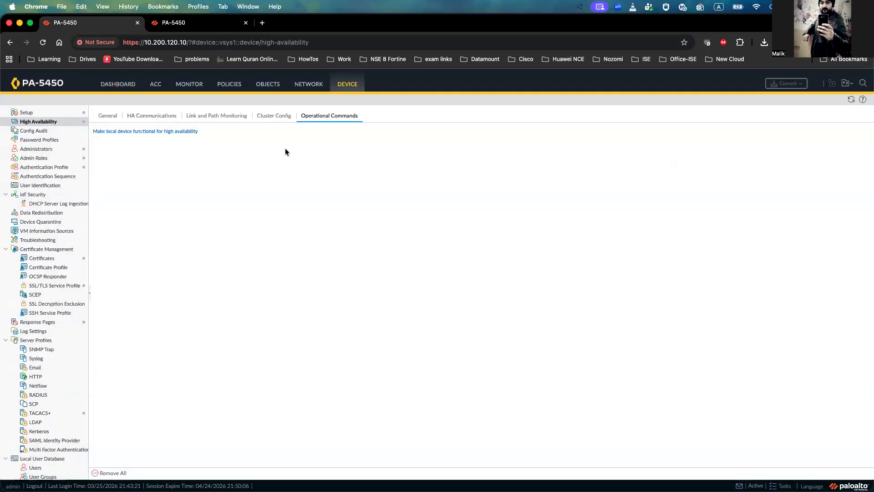
left_click(173, 22)
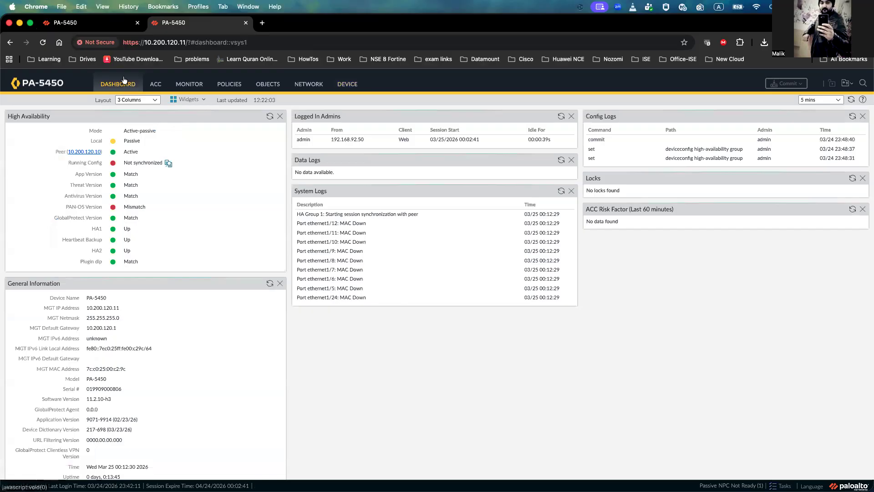
Step: Refresh the active firewall's High Availability widget and check the peer's suspended state
left_click(269, 117)
double_click(130, 143)
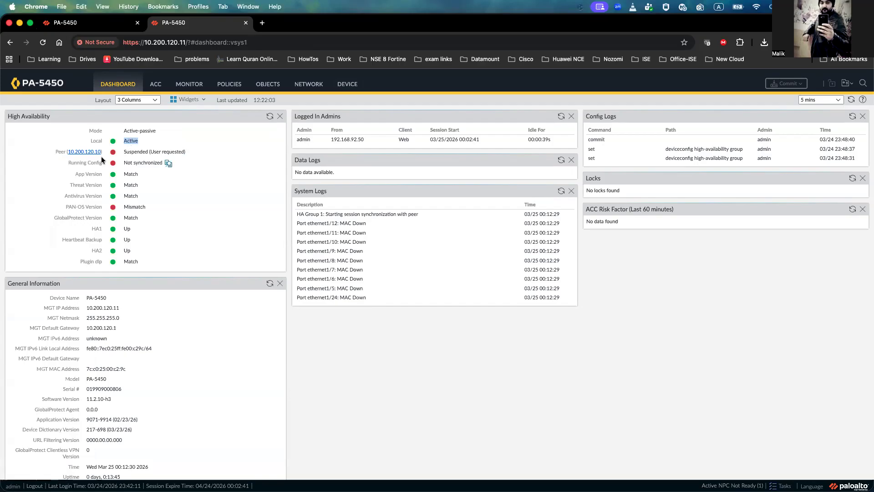
double_click(143, 151)
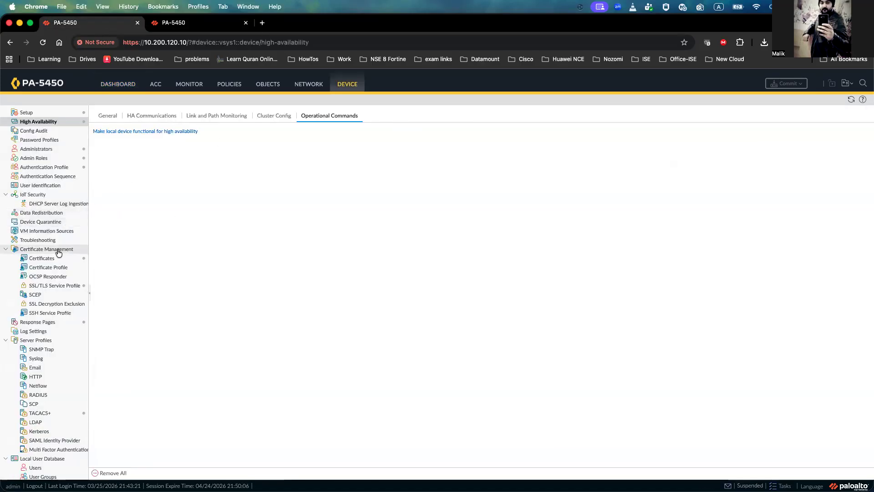
Step: Install PAN-OS 11.2.10-h3 on the suspended firewall and confirm rebooting it now
scroll(58, 253, "down", 3)
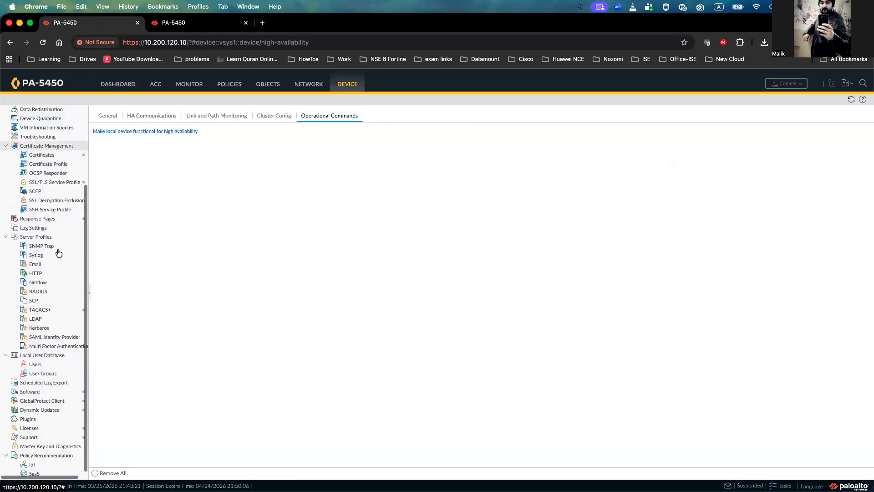
left_click(54, 394)
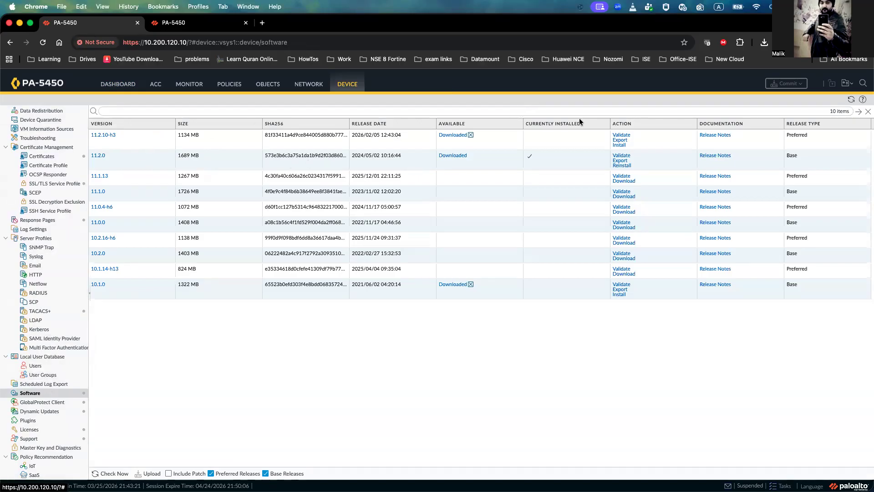
left_click(620, 145)
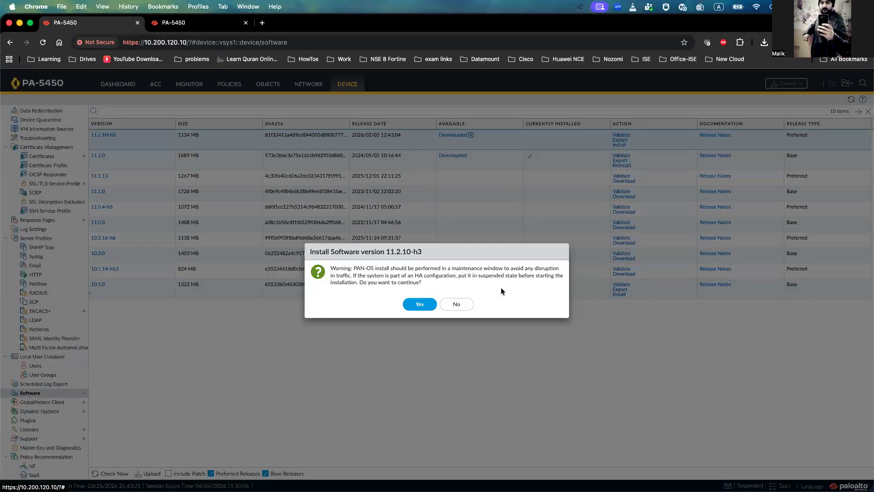
left_click(423, 305)
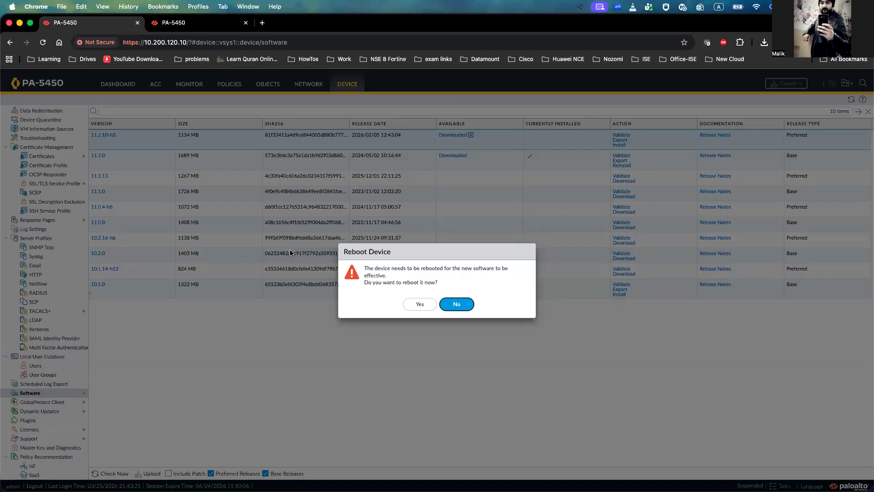
left_click(416, 302)
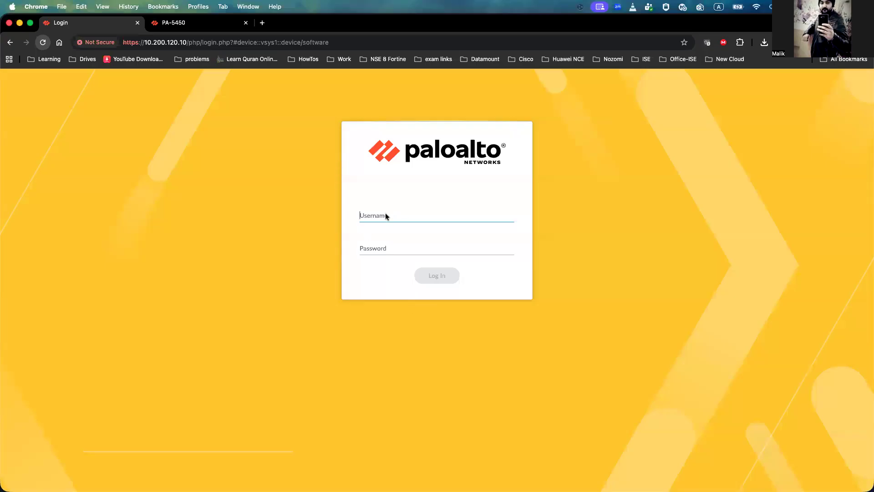
Step: Log back in to the rebooted firewall as admin with the account password
type("admin")
key("Tab")
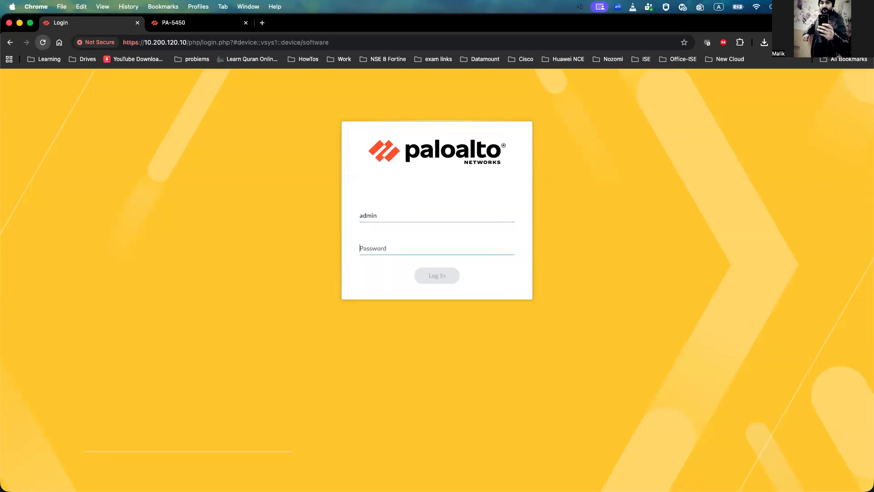
type("••••••••••••")
key("Return")
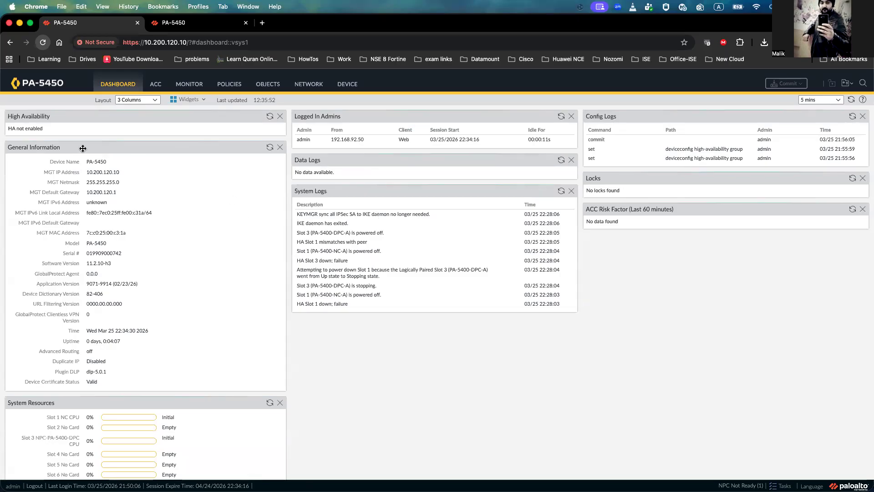
Step: Check the High Availability widget and software version on the rebooted firewall's dashboard
triple_click(46, 124)
scroll(116, 237, "down", 2)
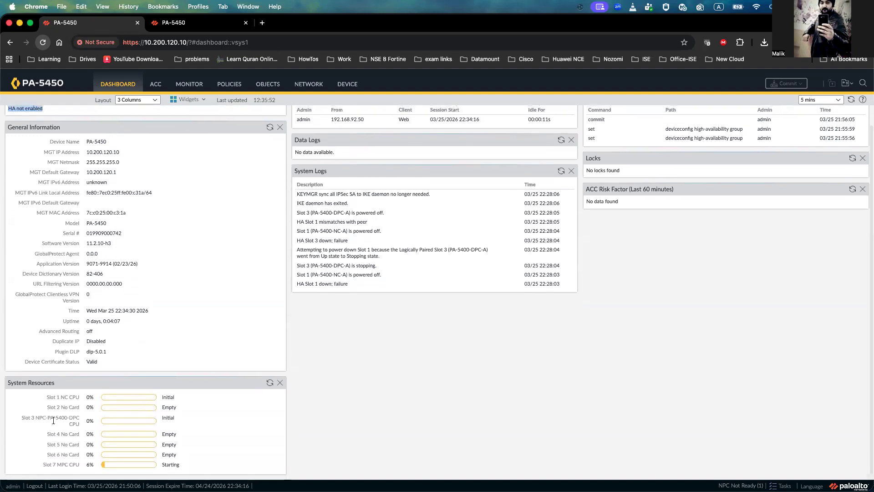
scroll(90, 399, "up", 2)
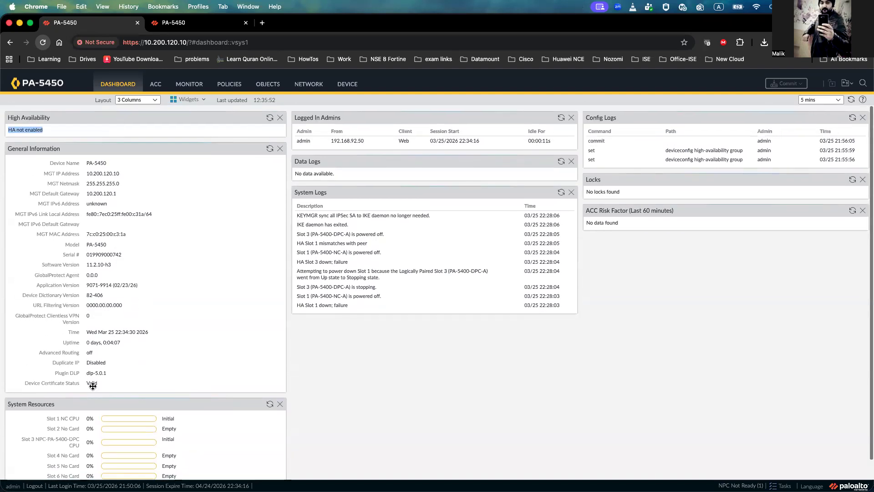
left_click(269, 118)
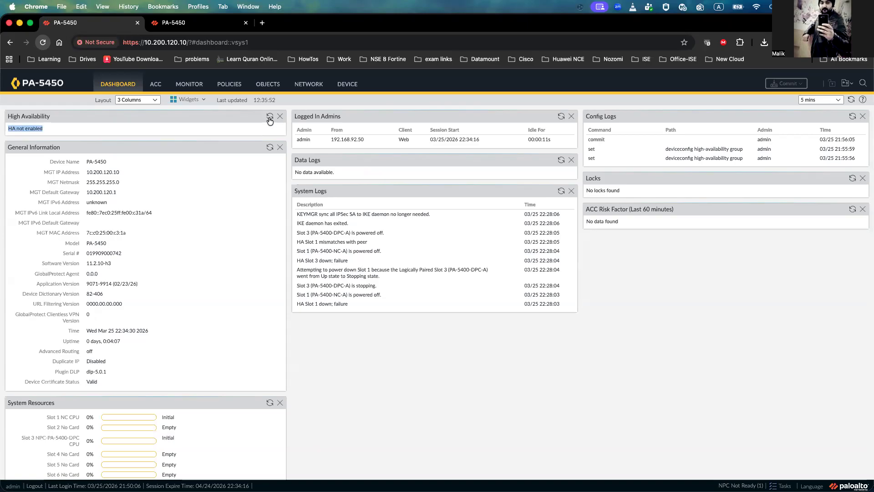
left_click(270, 118)
triple_click(102, 263)
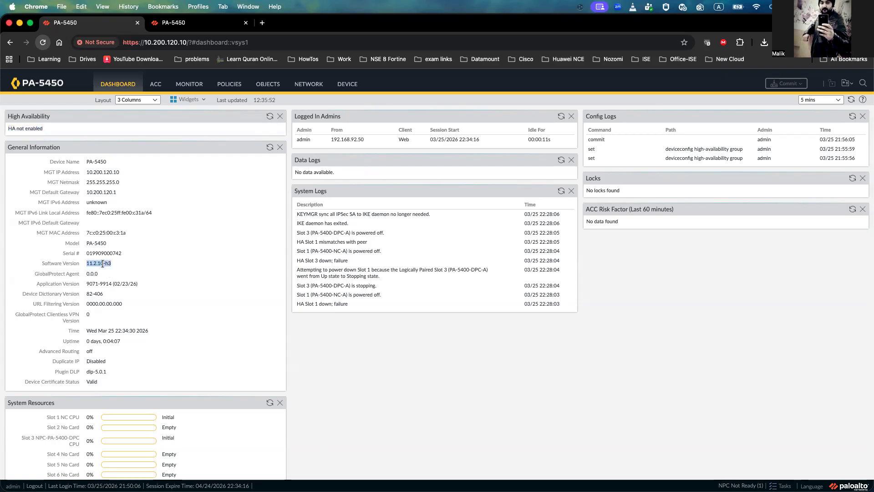
Step: Refresh the High Availability widgets on both firewalls to monitor the upgraded firewall rejoining the HA pair
left_click(176, 26)
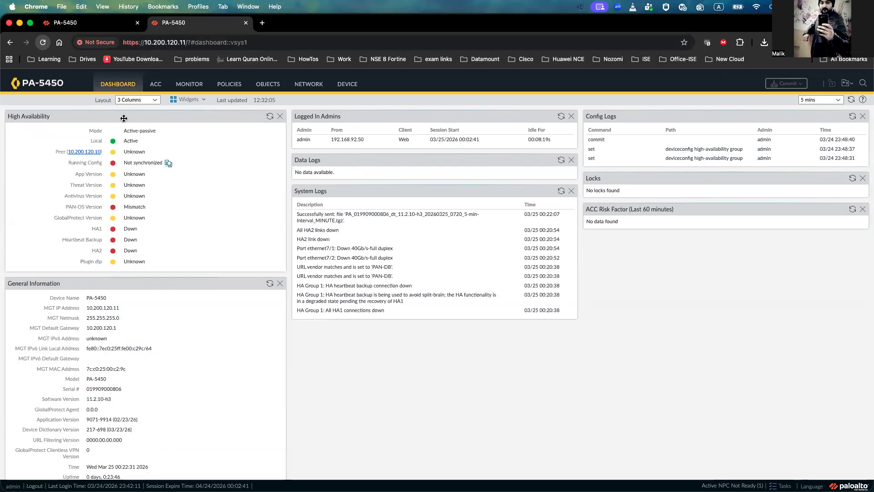
left_click(270, 117)
double_click(133, 141)
double_click(134, 151)
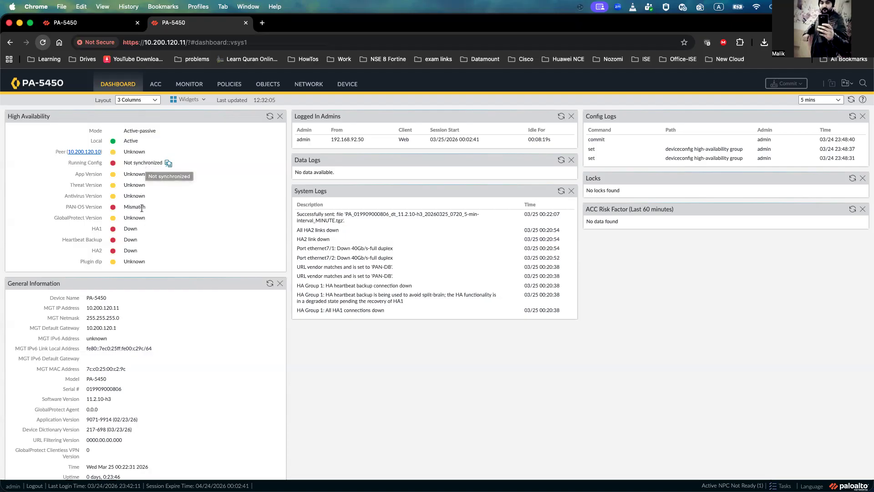
mouse_move(141, 208)
left_click(107, 24)
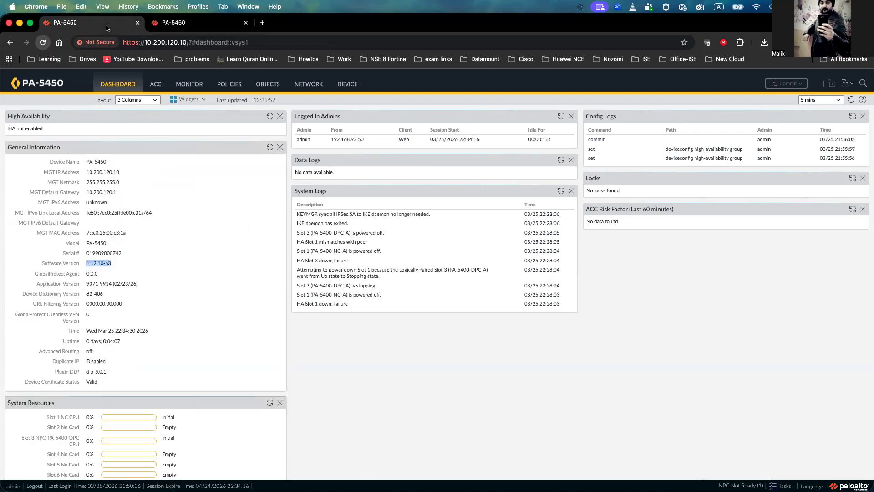
left_click(270, 117)
left_click(270, 117)
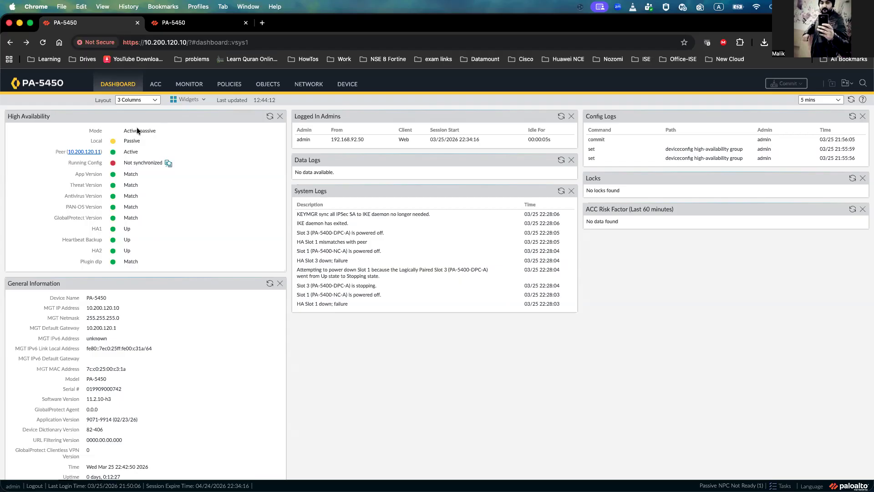
left_click_drag(154, 136, 123, 131)
double_click(132, 141)
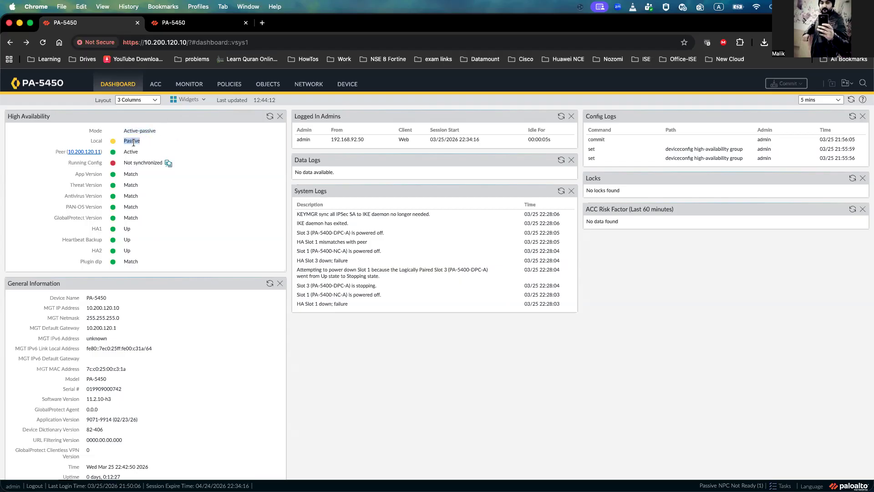
Step: Compare the HA states and software versions shown on both firewalls' dashboards
left_click(199, 27)
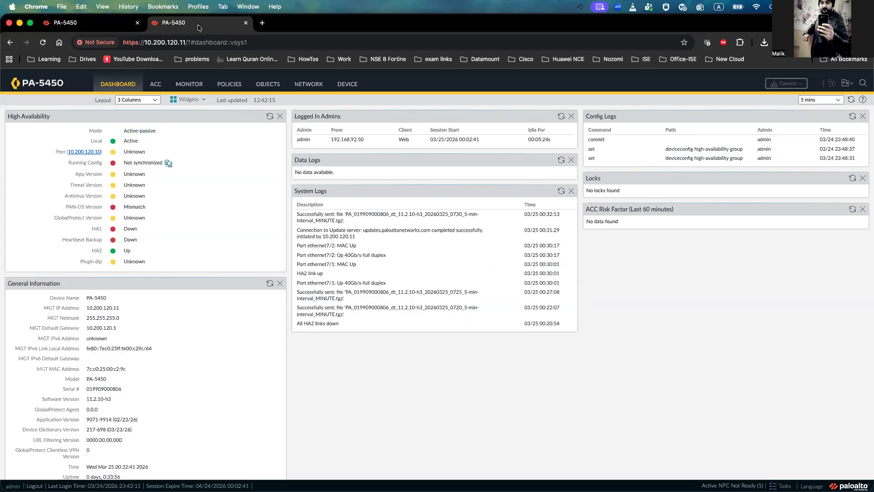
left_click(269, 116)
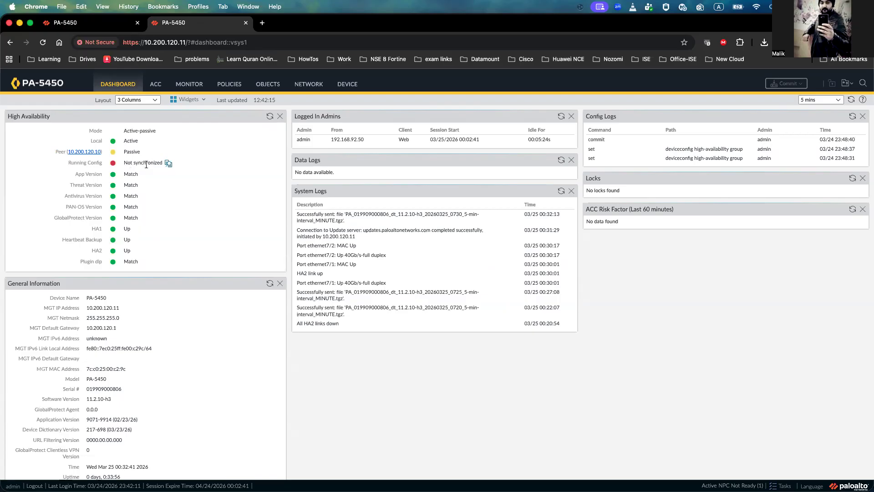
left_click(110, 26)
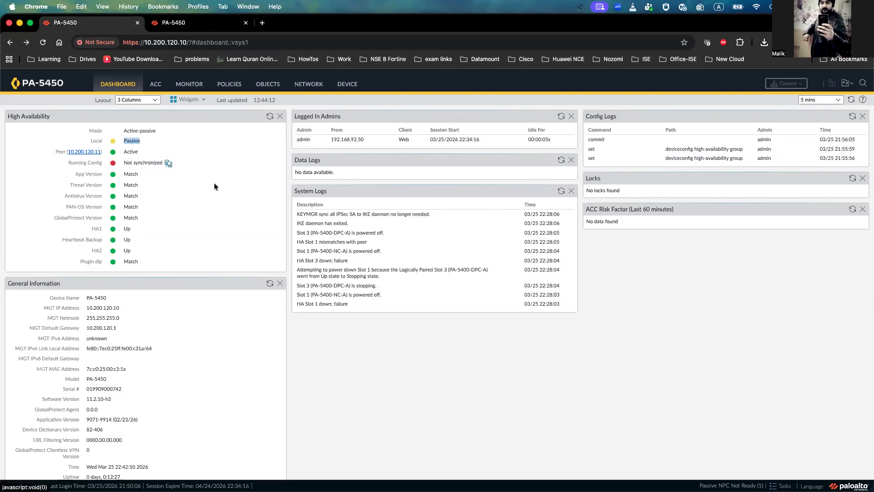
scroll(108, 399, "down", 1)
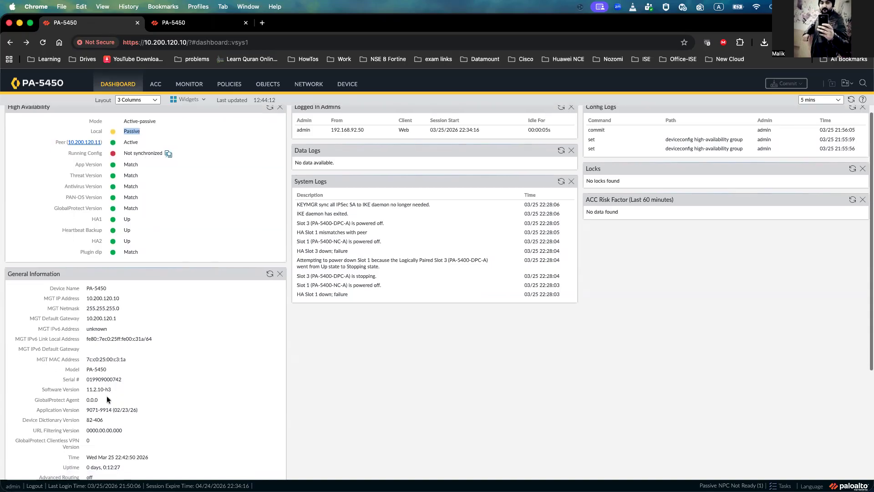
left_click_drag(111, 389, 104, 388)
double_click(104, 387)
left_click(110, 387)
left_click(195, 23)
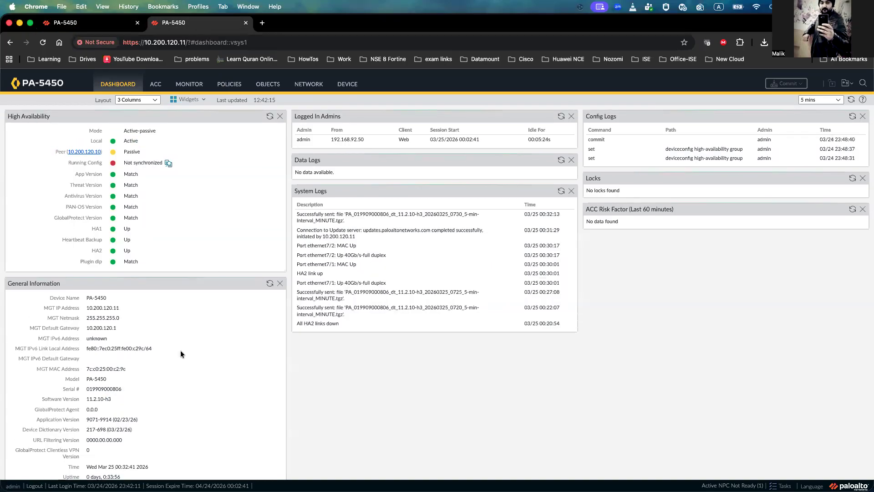
scroll(178, 351, "down", 1)
triple_click(102, 375)
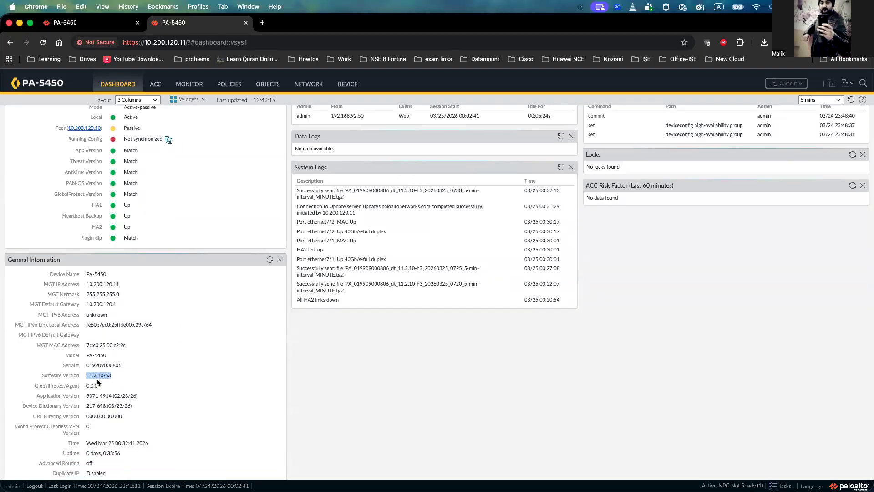
left_click(113, 25)
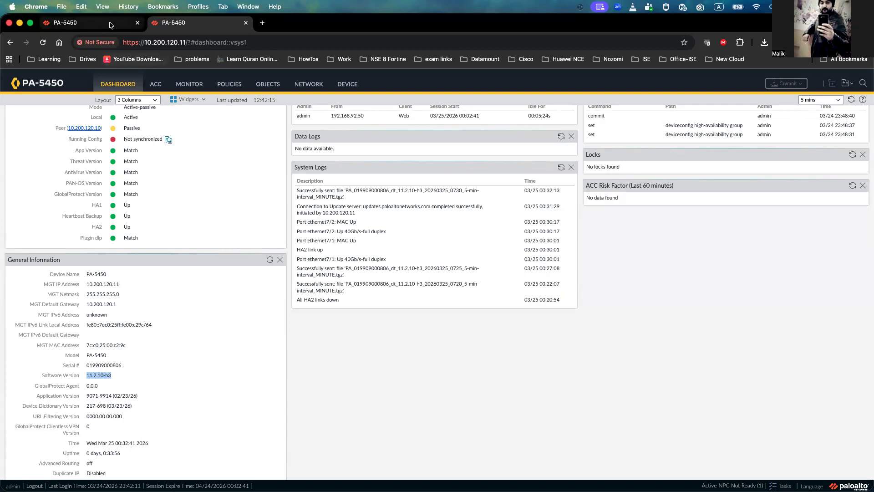
Step: Enable Config Sync in the HA Setup settings of the passive firewall 10.200.120.10
left_click(349, 86)
scroll(59, 227, "up", 5)
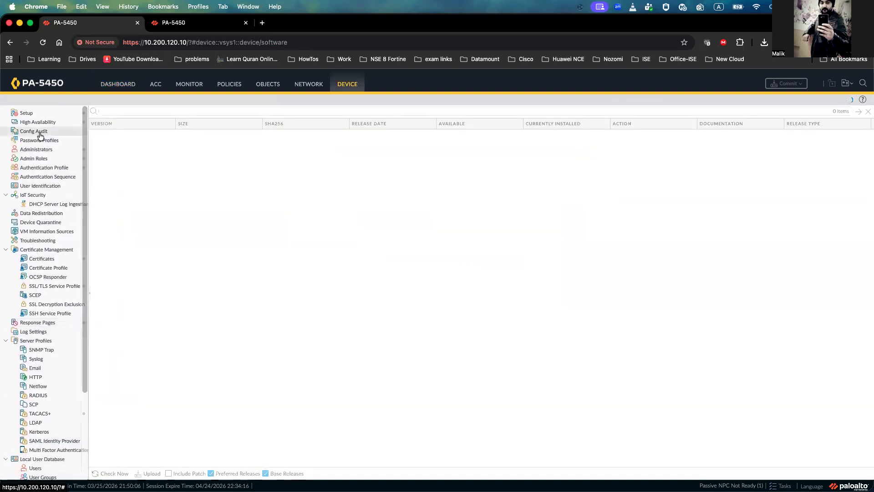
left_click(39, 123)
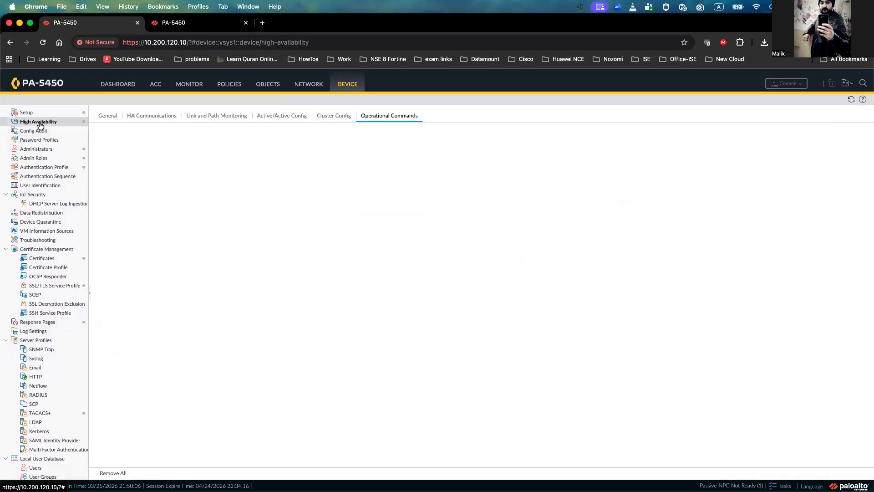
left_click(107, 115)
left_click(465, 142)
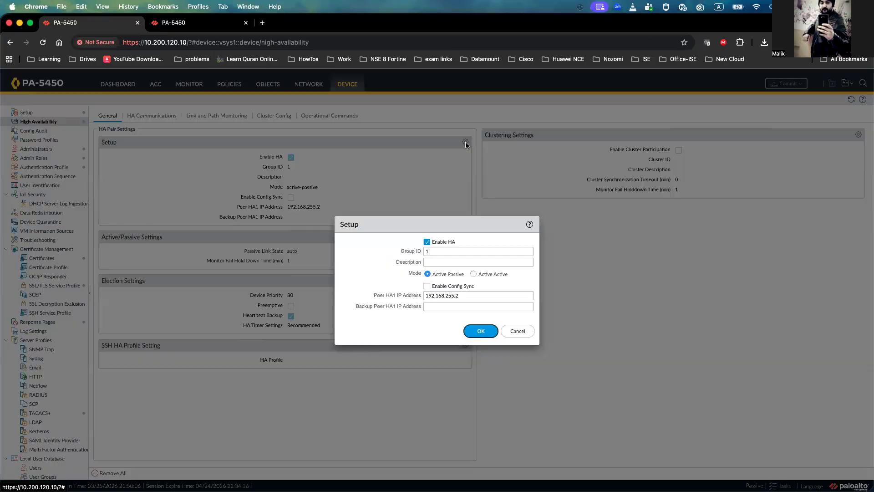
left_click(434, 288)
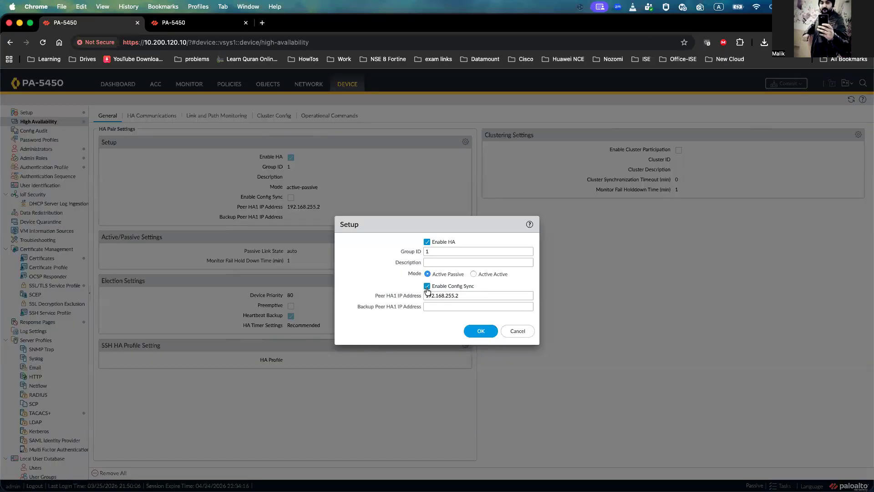
left_click(476, 329)
Step: Enable Preemptive in the HA Election Settings and commit all changes
left_click(464, 280)
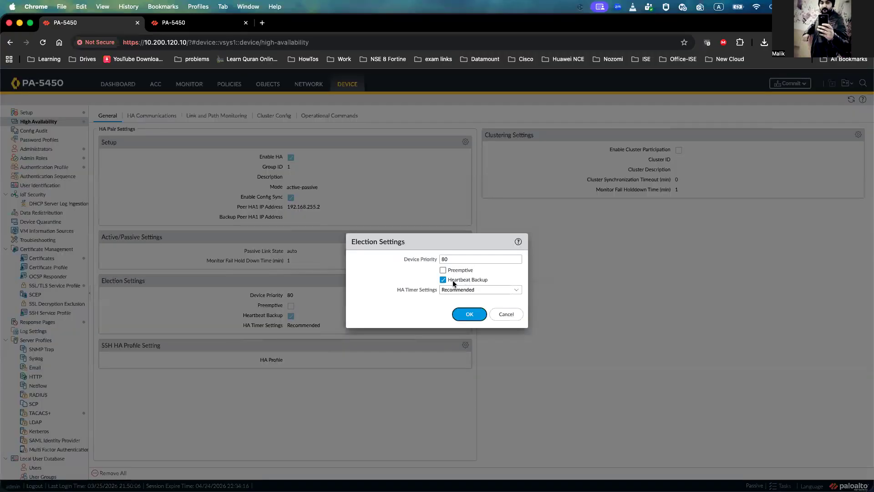
left_click(444, 270)
left_click(469, 314)
left_click(792, 84)
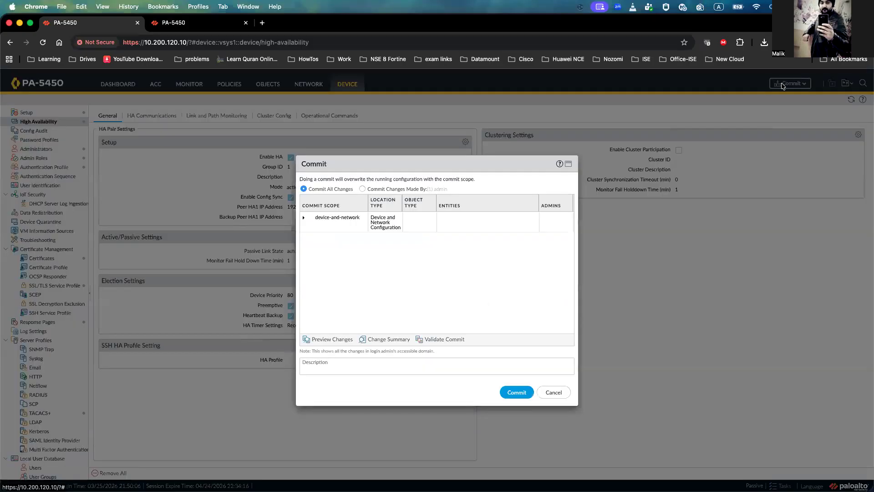
left_click(518, 391)
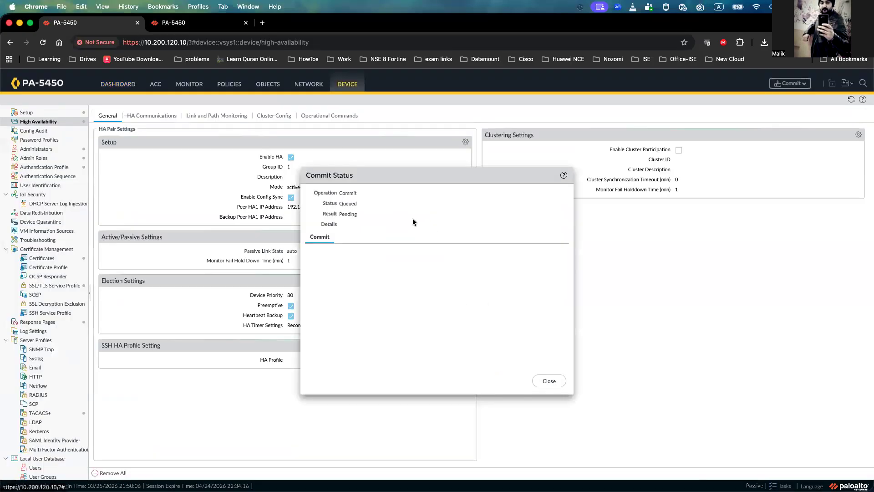
Step: Enable Config Sync in the HA Setup settings of firewall 10.200.120.11
left_click(211, 29)
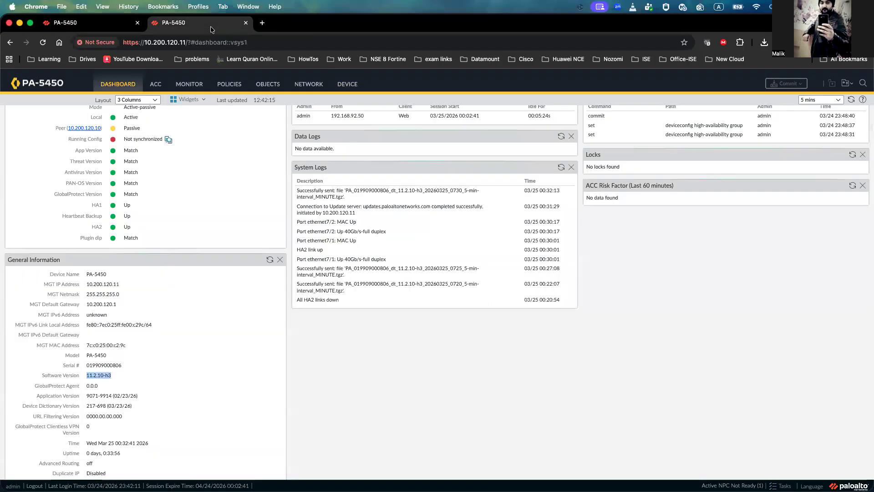
left_click(350, 85)
scroll(68, 200, "up", 5)
left_click(49, 122)
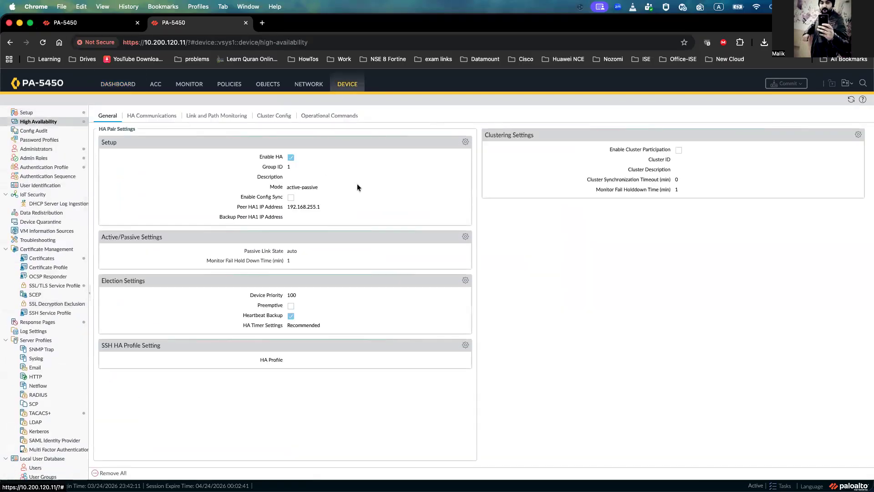
left_click(465, 142)
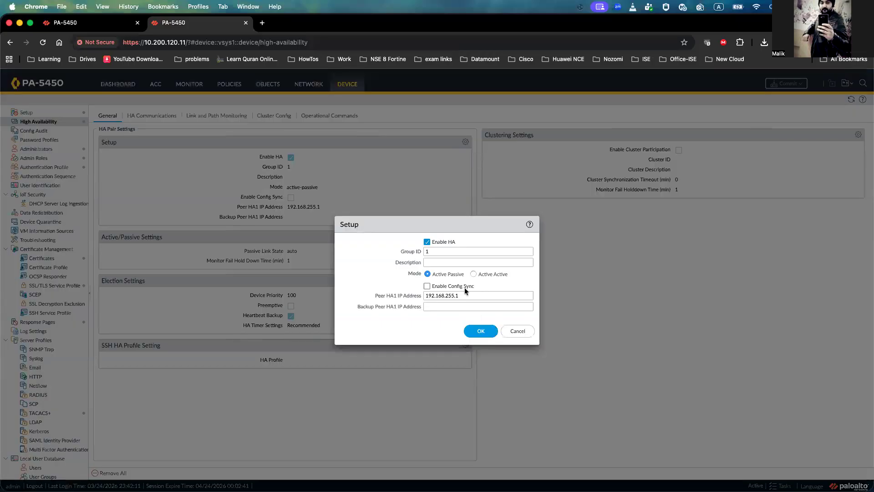
left_click(425, 287)
left_click(479, 330)
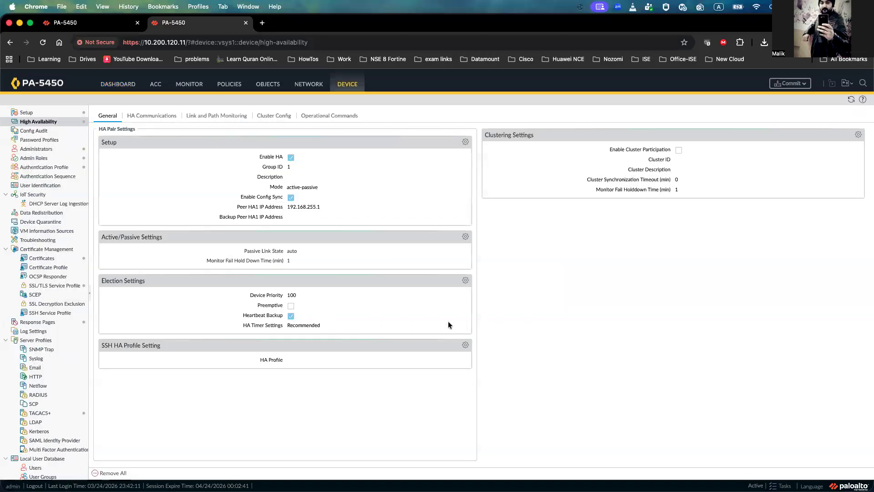
Step: Enable Preemptive in the Election Settings of firewall 10.200.120.11 and commit the changes
left_click(465, 280)
left_click(442, 270)
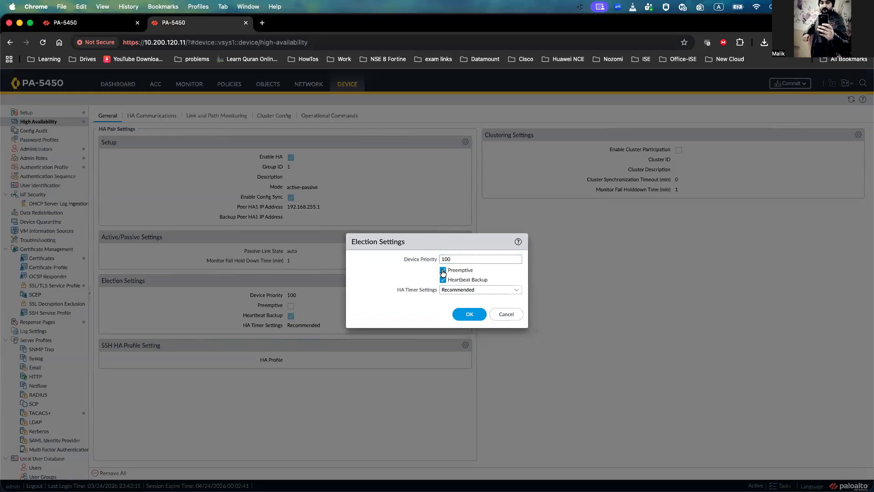
left_click(470, 314)
left_click(787, 83)
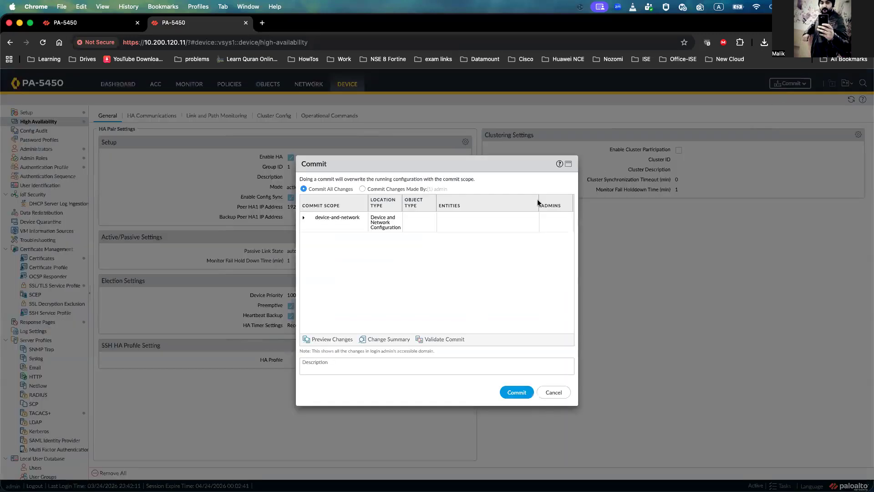
left_click(523, 393)
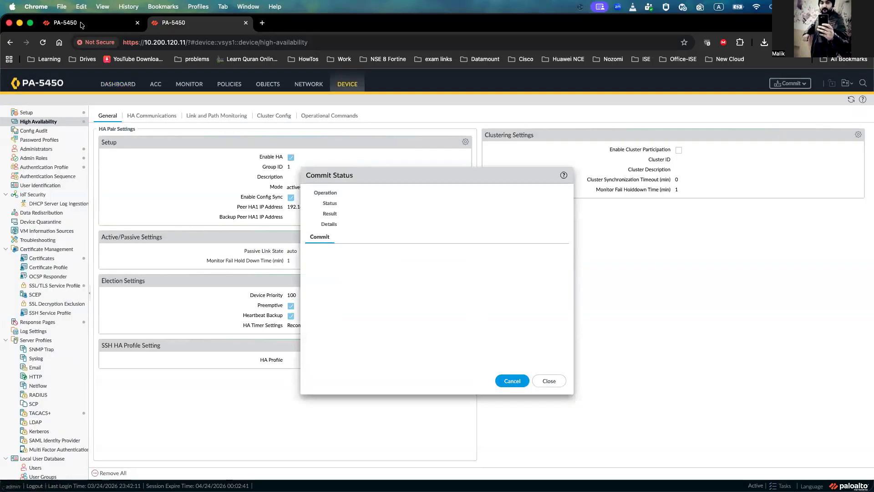
Step: Close the finished commit status on firewall 10.200.120.10 and open its dashboard
left_click(65, 22)
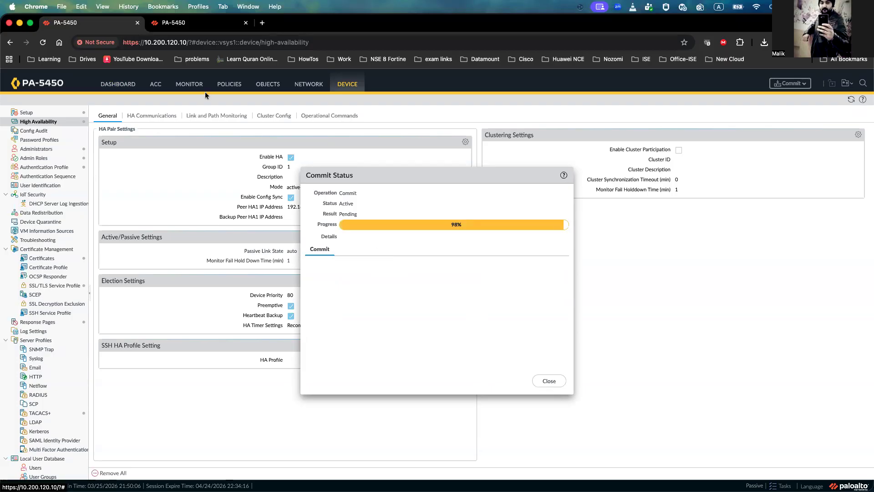
left_click(103, 24)
left_click(103, 24)
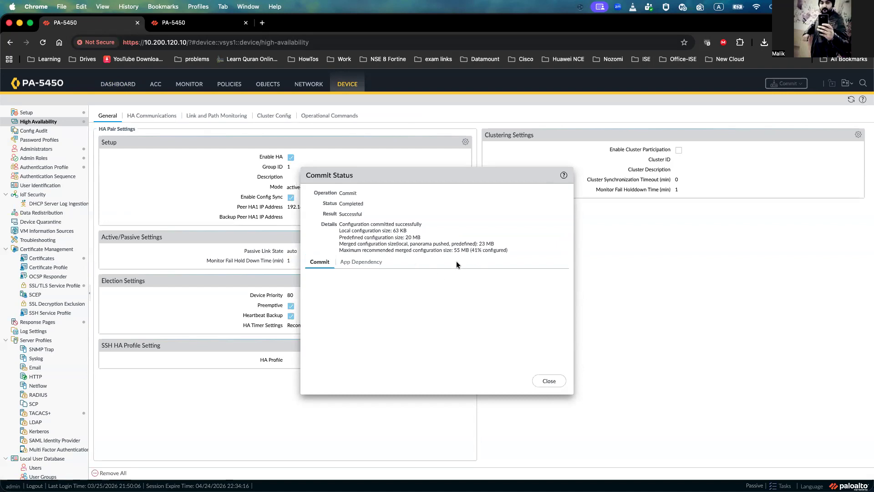
left_click(549, 380)
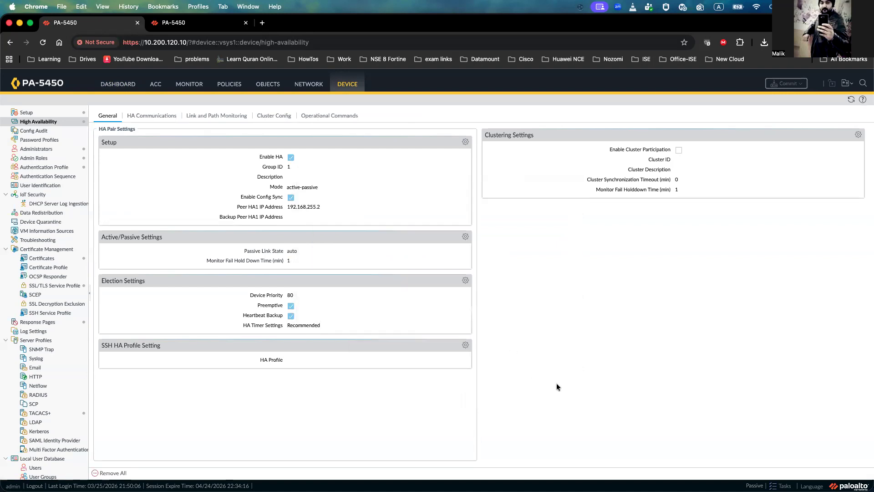
left_click(129, 84)
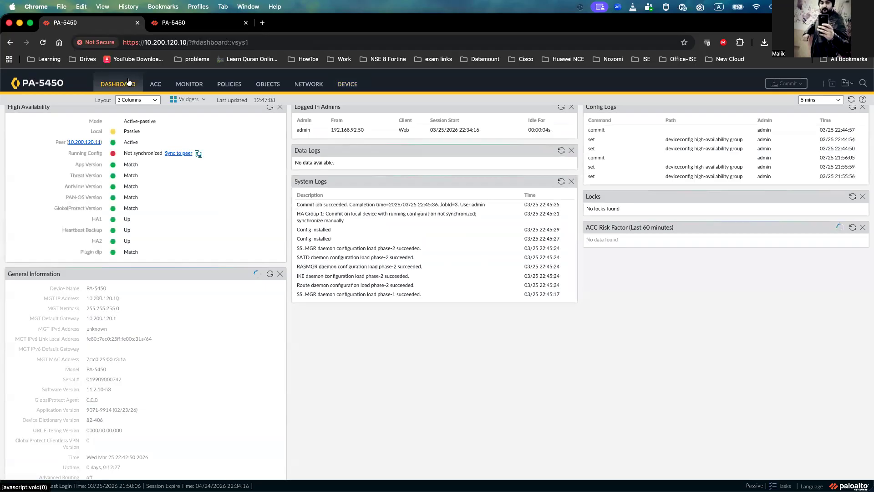
Step: Refresh the High Availability widget on 10.200.120.10, then close the commit status on 10.200.120.11 and open its dashboard
left_click(190, 27)
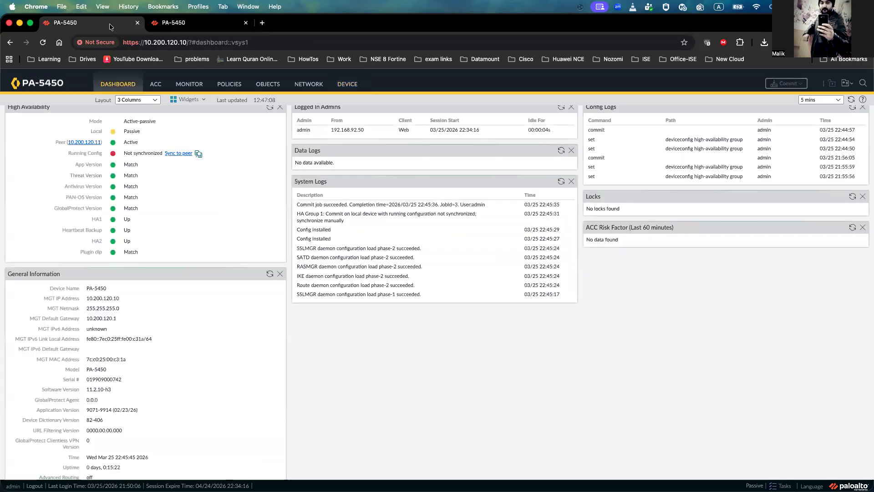
left_click(73, 22)
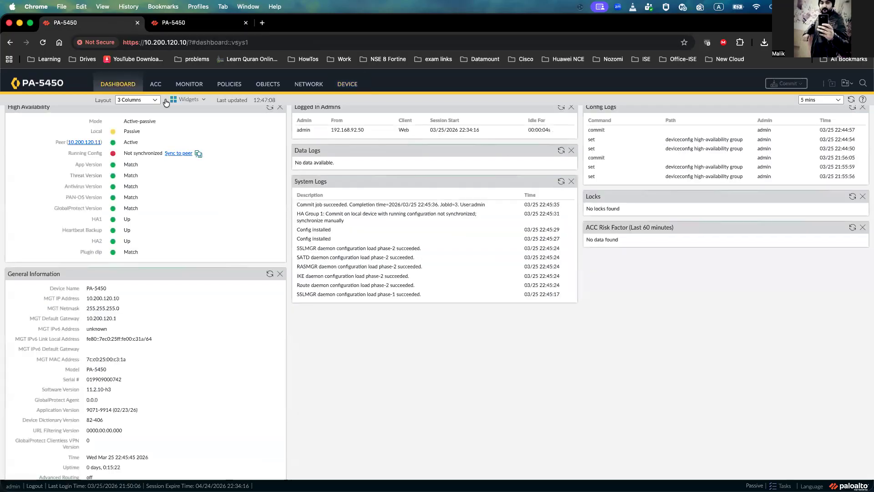
left_click(270, 108)
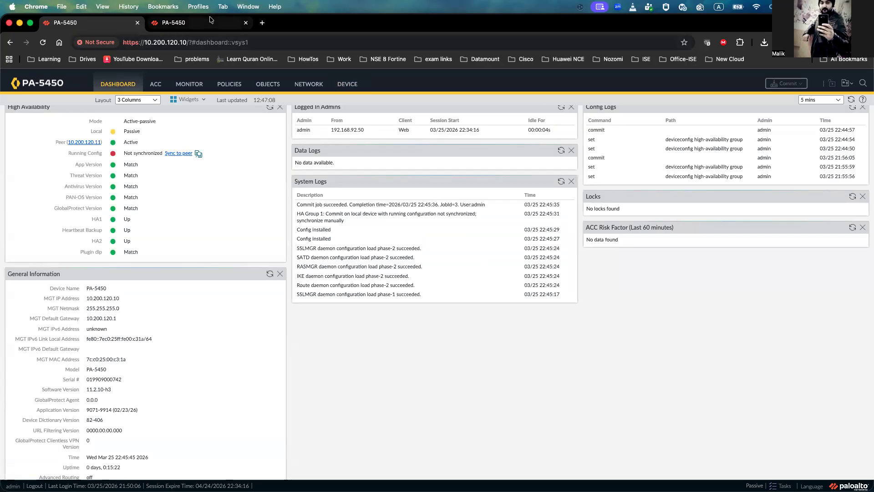
left_click(226, 23)
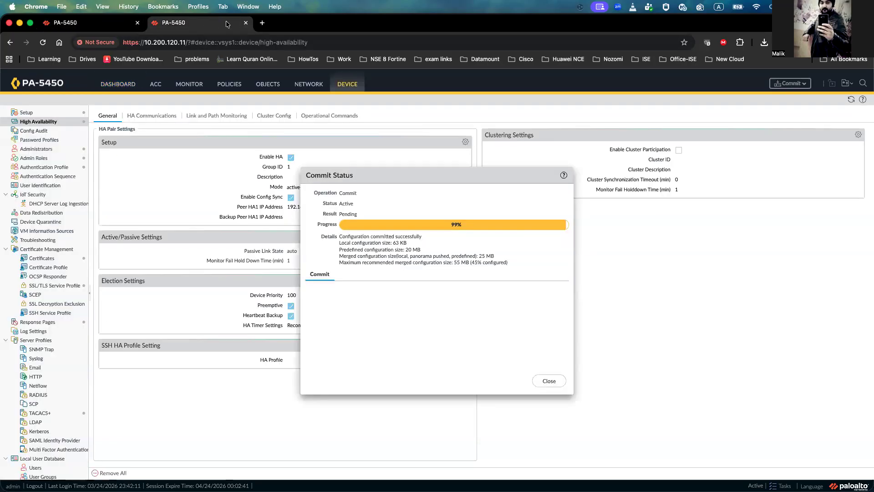
left_click(548, 380)
left_click(119, 84)
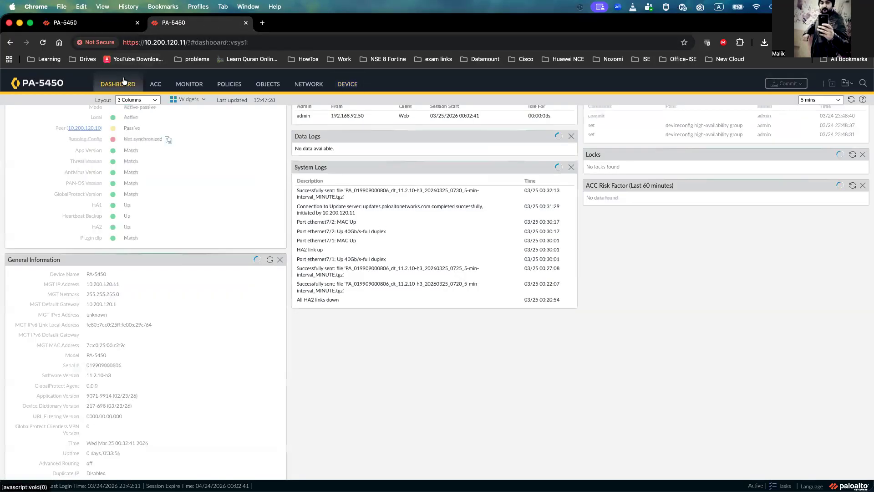
left_click(91, 24)
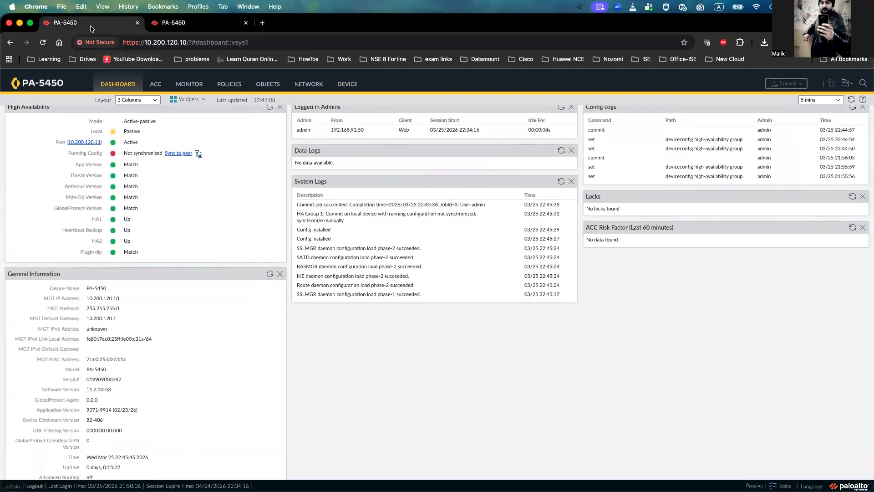
scroll(222, 189, "up", 1)
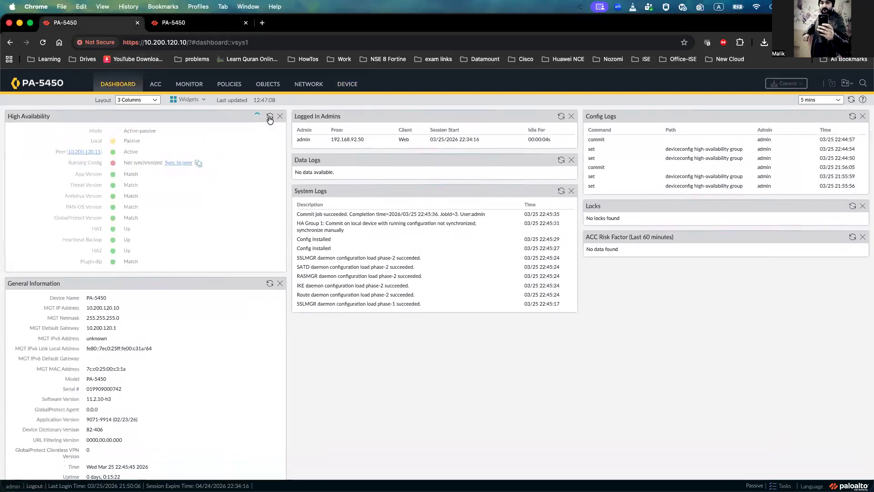
left_click(177, 163)
left_click(457, 301)
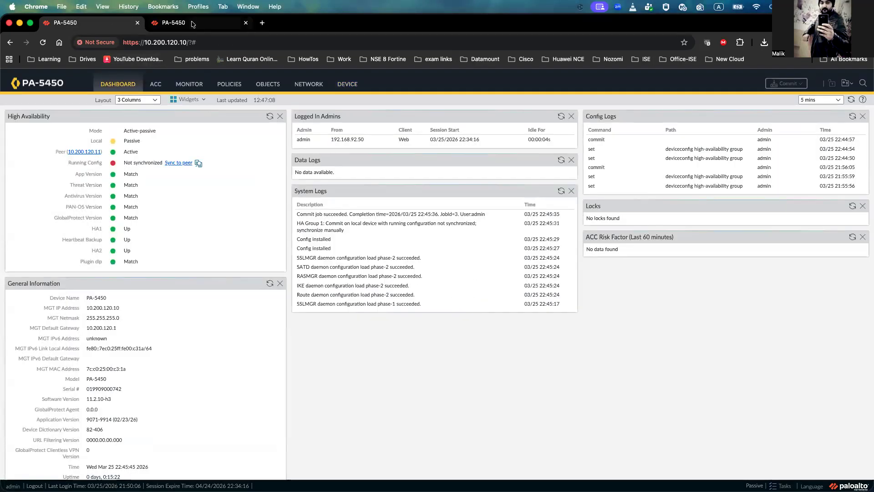
Step: Refresh the High Availability widget and compare the HA states shown on both firewalls
left_click(269, 117)
key("ctrl+Tab")
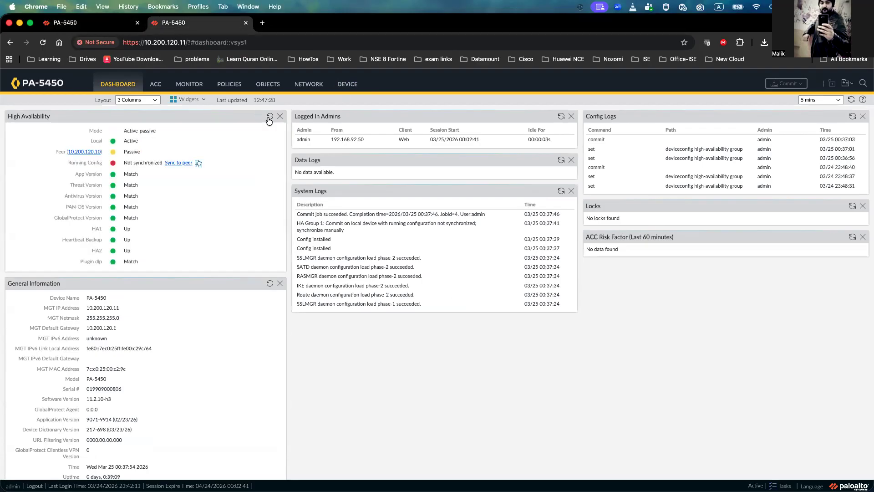
left_click(95, 24)
left_click(186, 23)
left_click(92, 23)
left_click(197, 24)
left_click(90, 25)
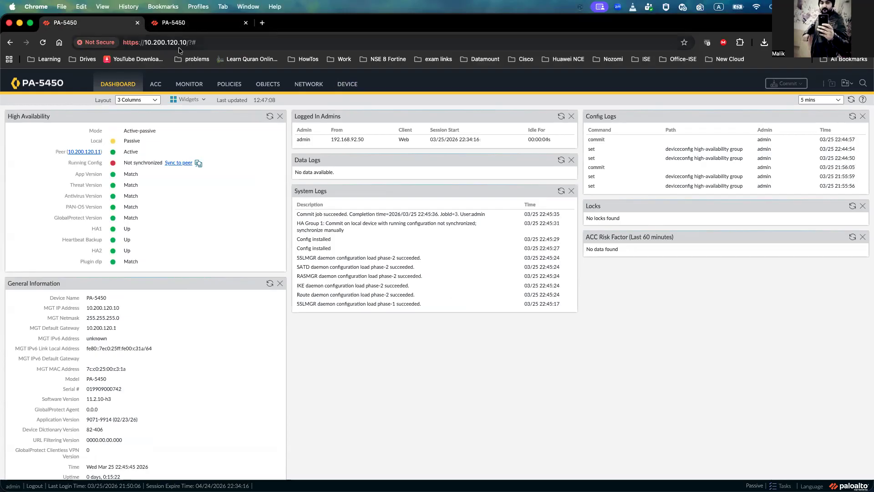
Step: Suspend firewall 10.200.120.11 for high availability and refresh the HA widget on 10.200.120.10
left_click(187, 27)
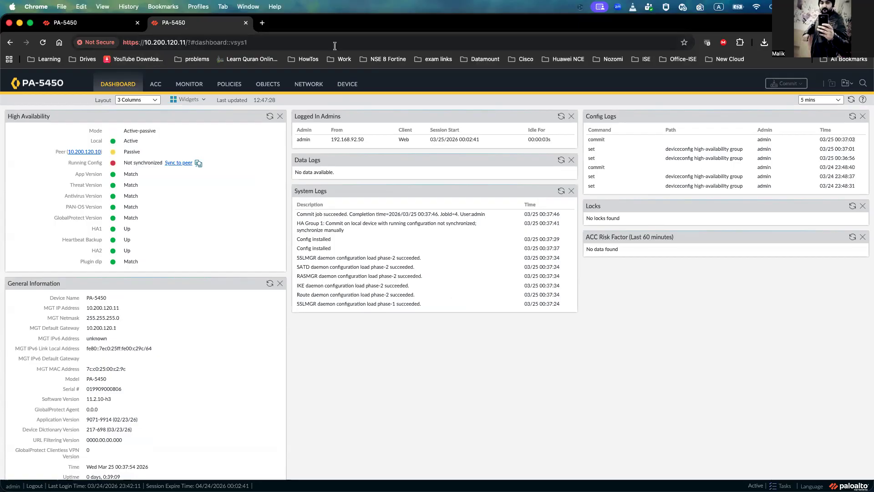
left_click(355, 87)
left_click(321, 117)
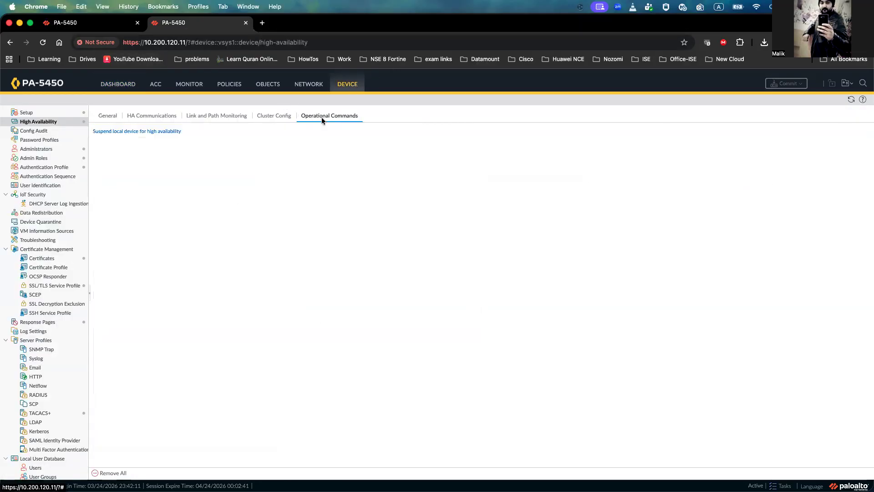
left_click(140, 131)
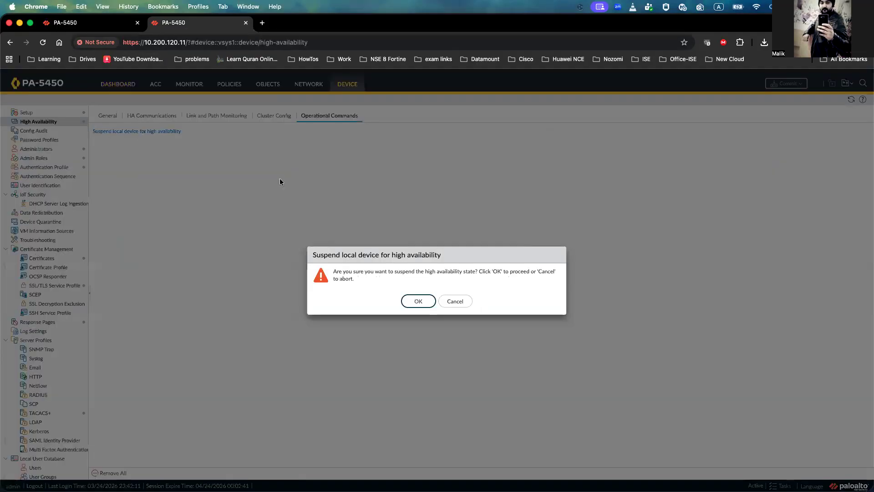
left_click(412, 300)
left_click(85, 23)
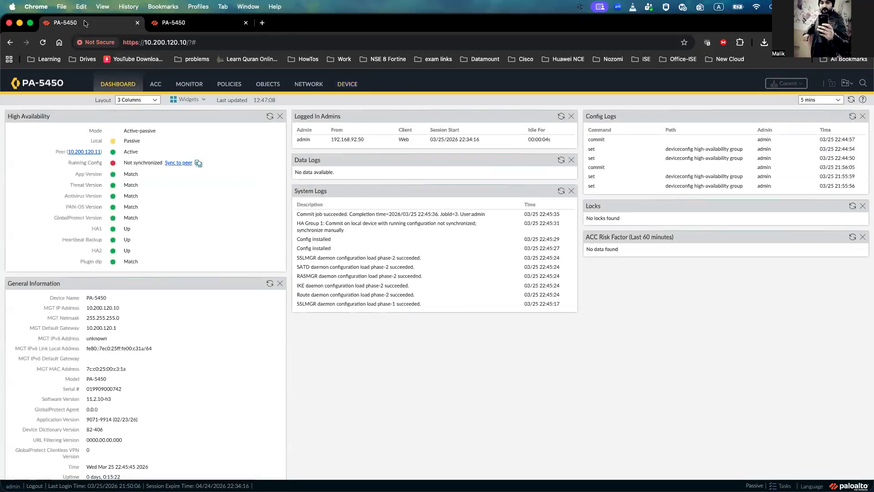
left_click(270, 116)
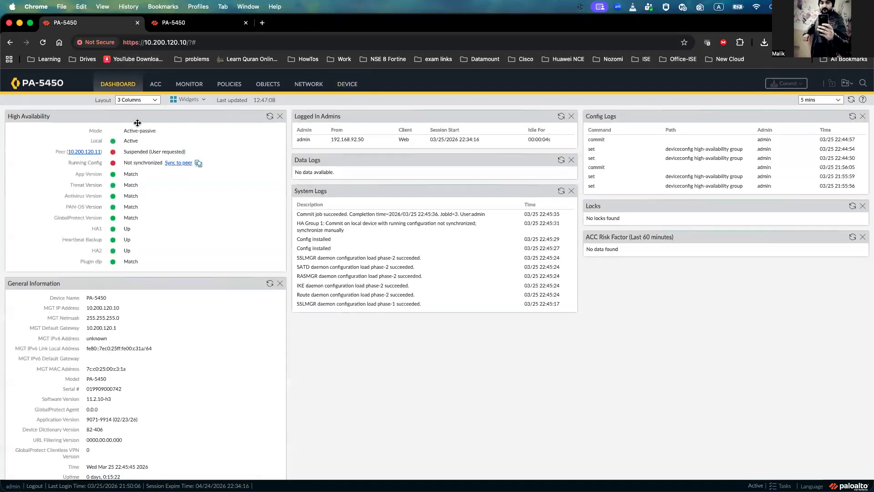
Step: Make firewall 10.200.120.11 functional for high availability again and open its dashboard
left_click(195, 27)
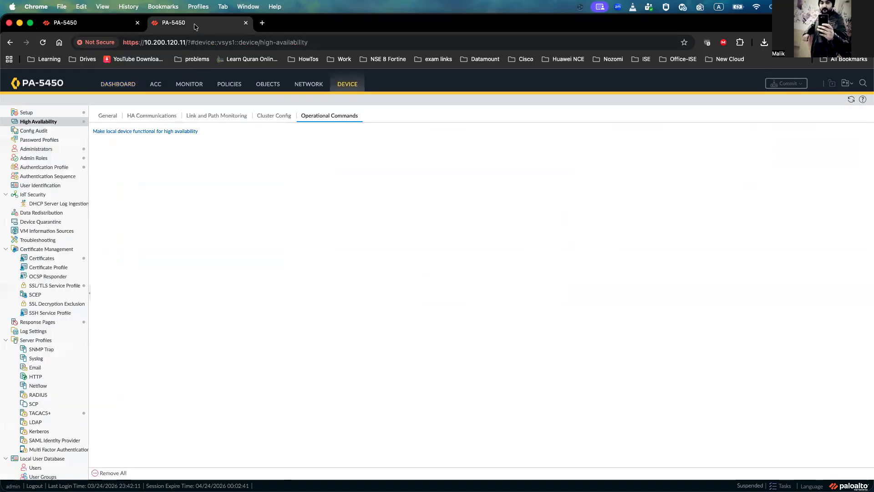
left_click(148, 132)
left_click(119, 84)
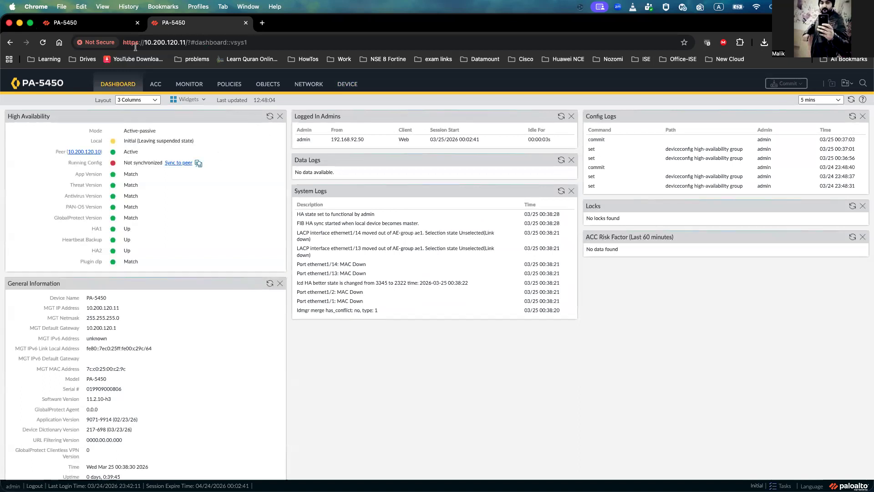
Step: Refresh the High Availability widgets on both firewalls to compare their HA states after the failover
left_click(110, 23)
left_click(270, 118)
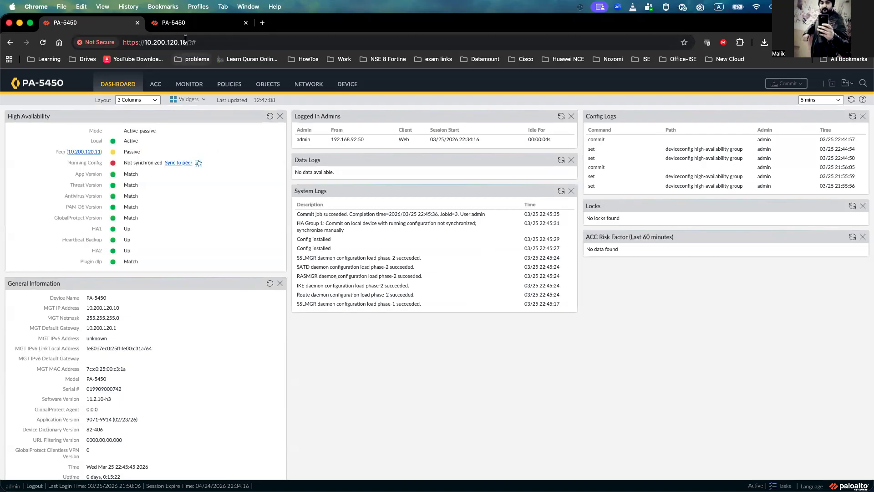
left_click(184, 23)
left_click(269, 119)
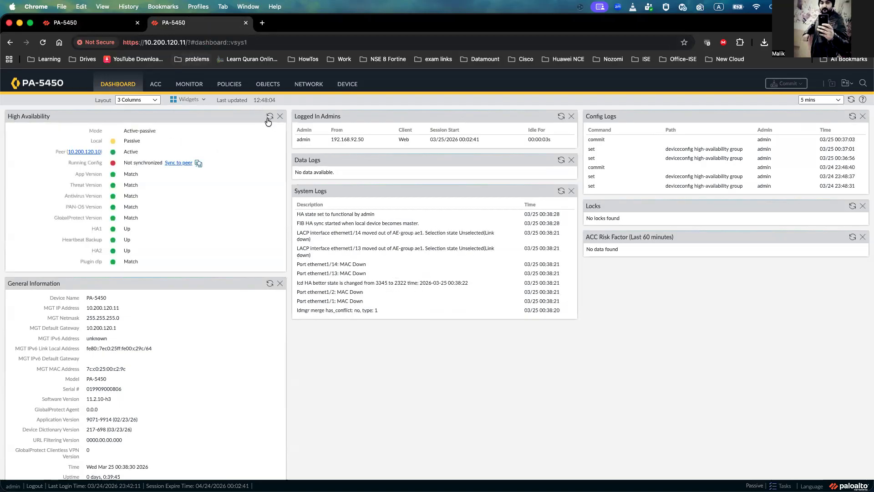
Step: Sync the running configuration from active firewall 10.200.120.10 to its HA peer, confirming the overwrite
left_click(109, 23)
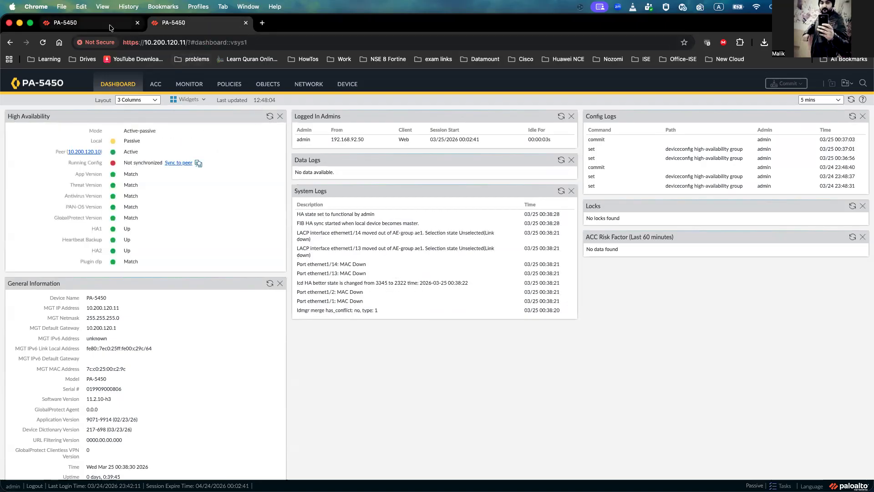
left_click(173, 164)
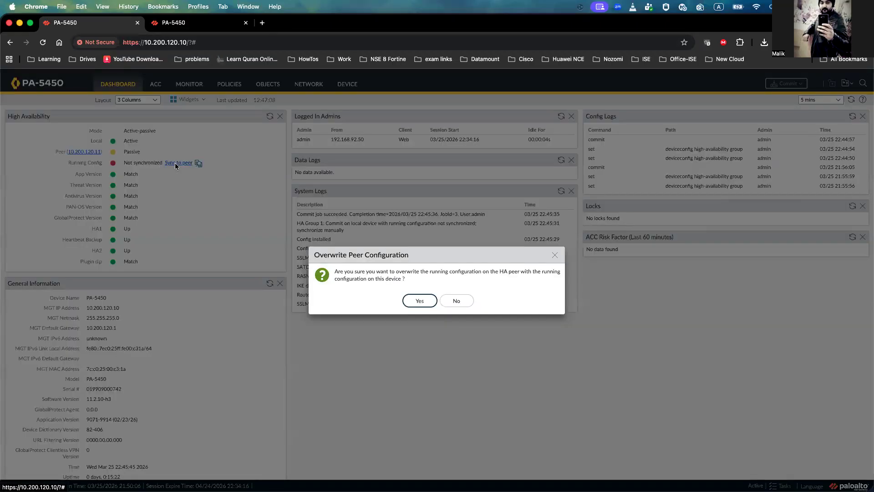
left_click(422, 301)
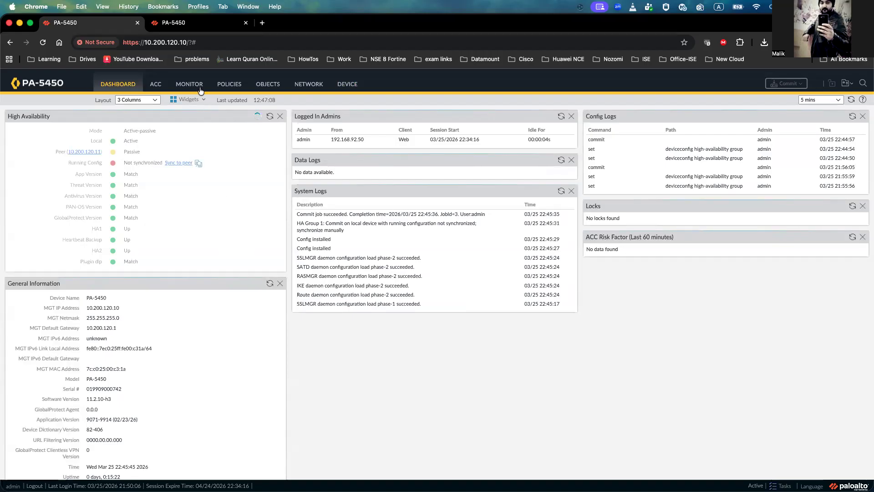
Step: Refresh the High Availability widgets on both firewalls to monitor the configuration synchronization
left_click(185, 24)
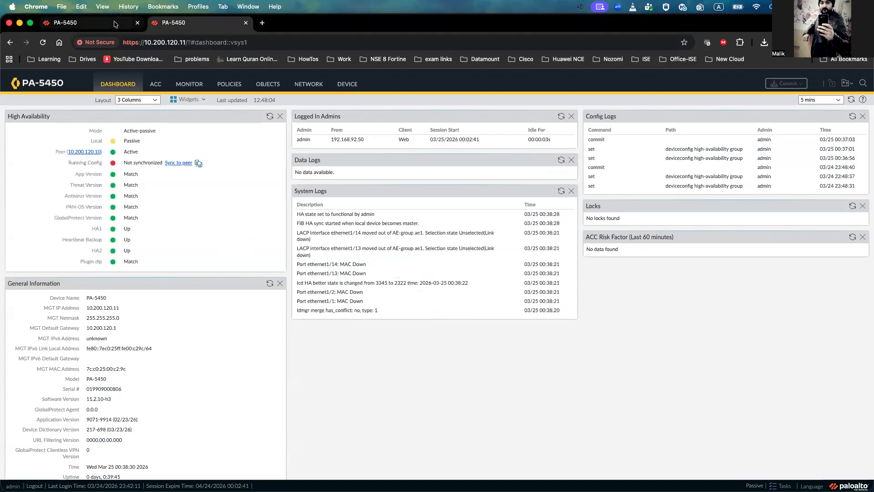
left_click(114, 24)
left_click(270, 116)
key("ctrl+Tab")
left_click(270, 117)
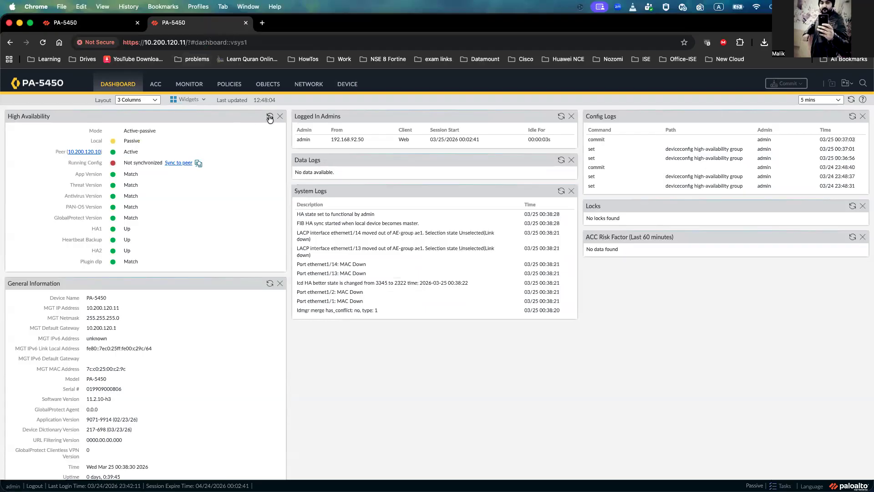
left_click(113, 23)
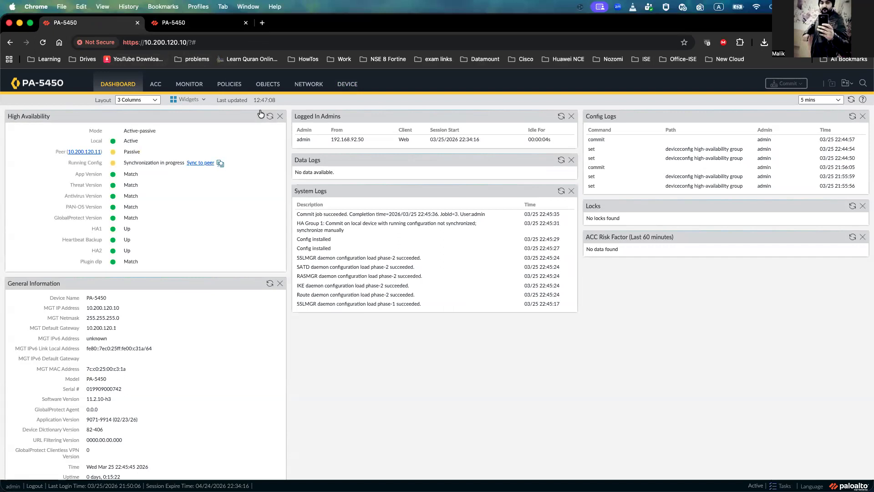
left_click(203, 28)
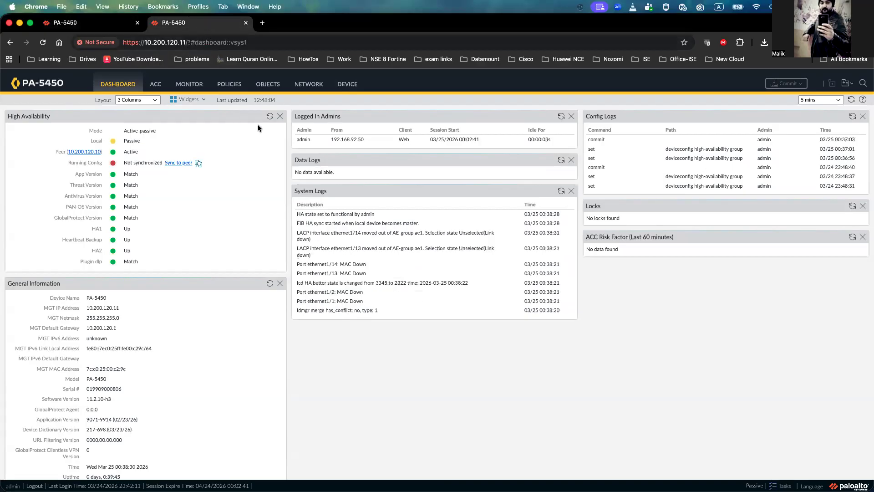
left_click(270, 117)
left_click(109, 29)
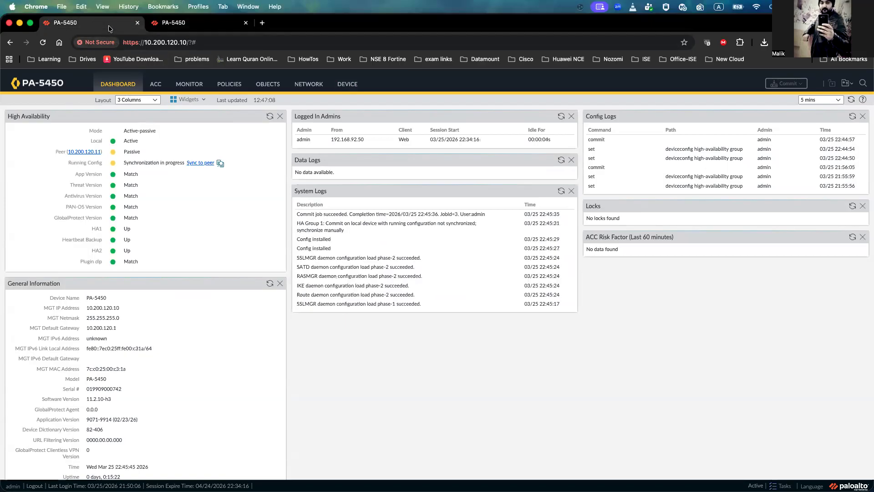
left_click(270, 117)
left_click(270, 117)
left_click(182, 23)
left_click(270, 116)
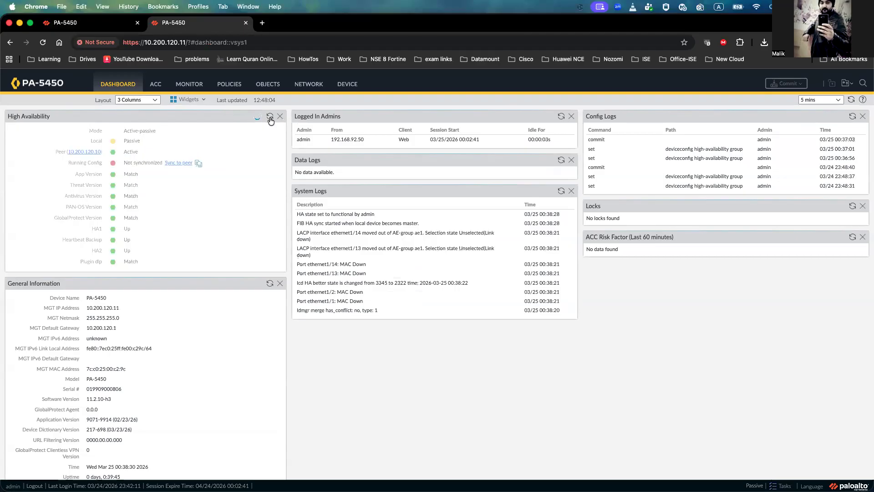
left_click(127, 20)
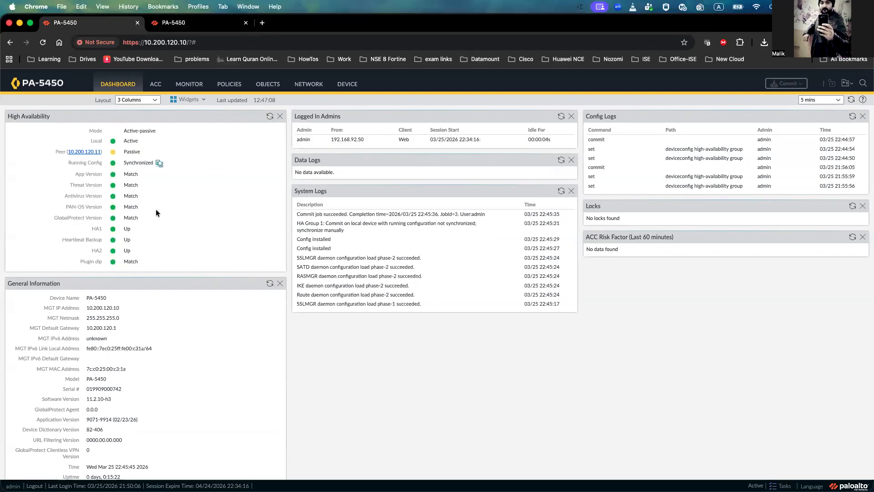